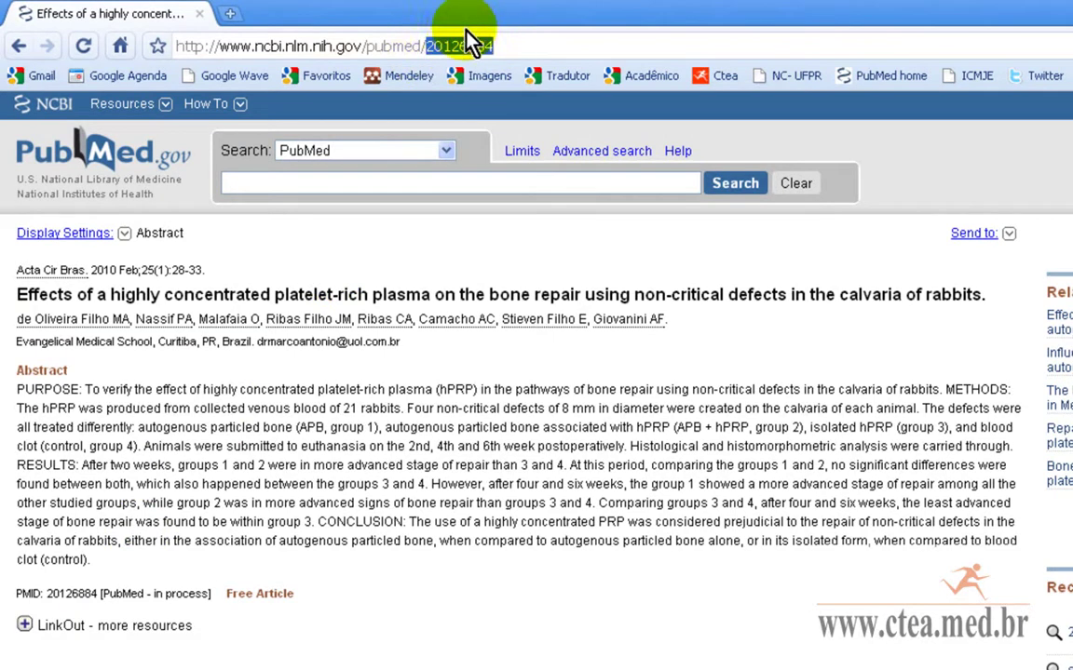
# - Copy the PMID 20126884 from the article's web address and search PubMed for it in a new browser tab
pyautogui.rightClick(473, 45)
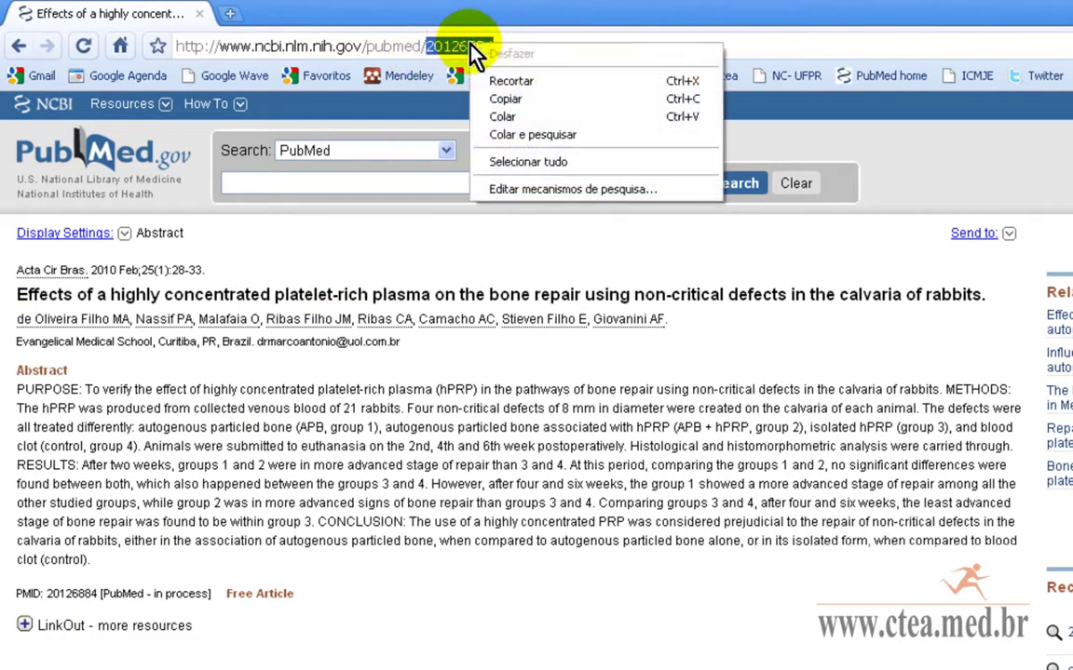
pyautogui.click(493, 99)
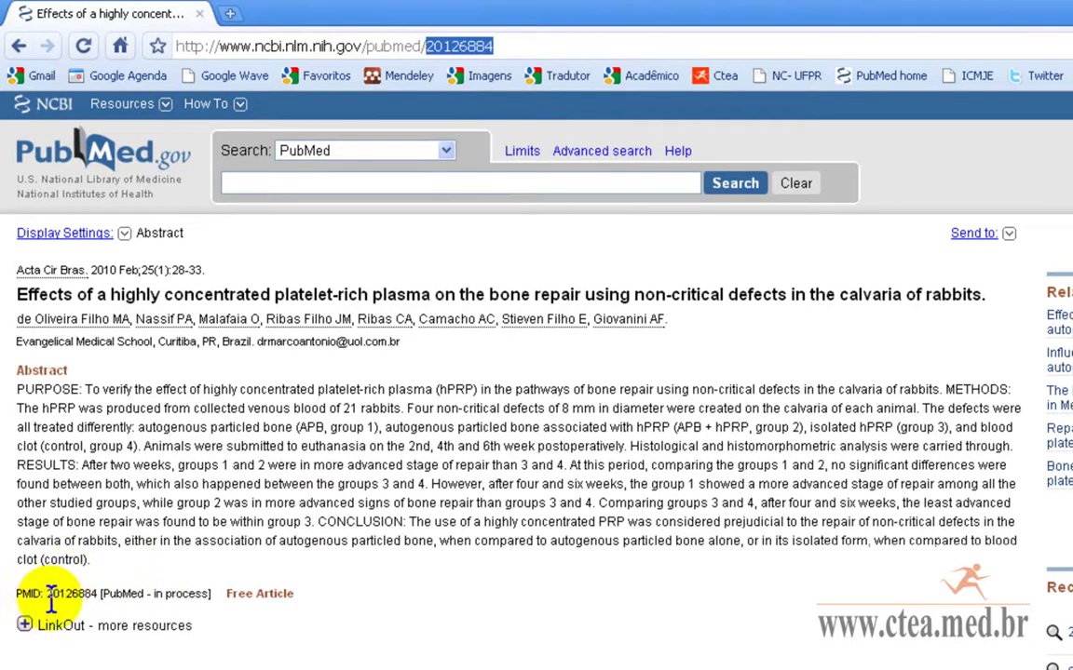
pyautogui.click(233, 17)
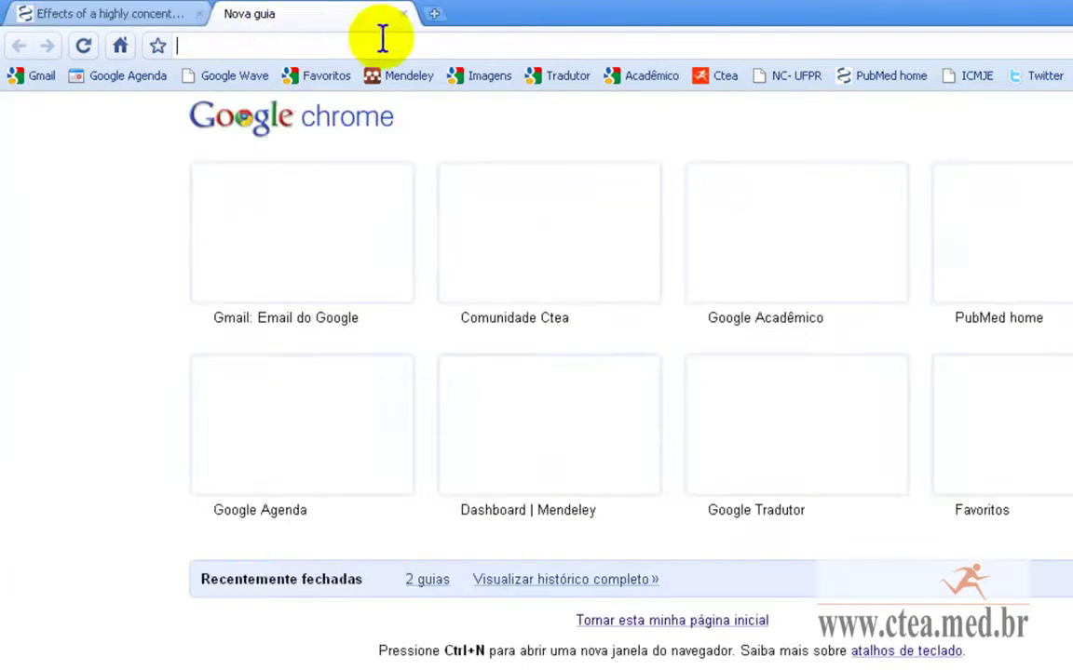
pyautogui.click(875, 76)
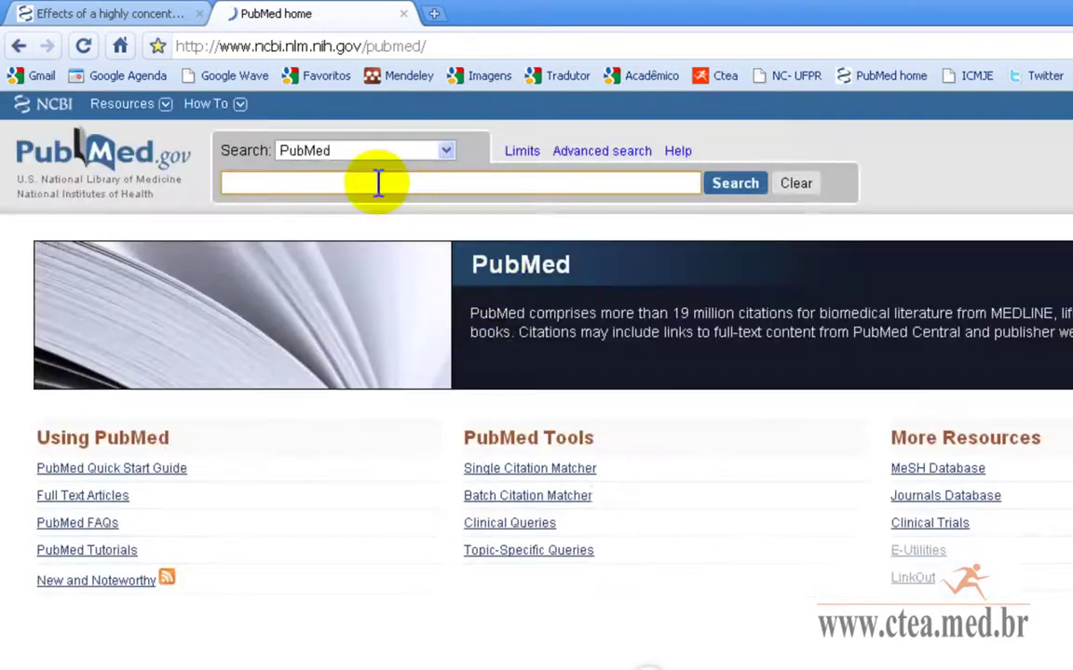
pyautogui.rightClick(353, 189)
pyautogui.click(395, 283)
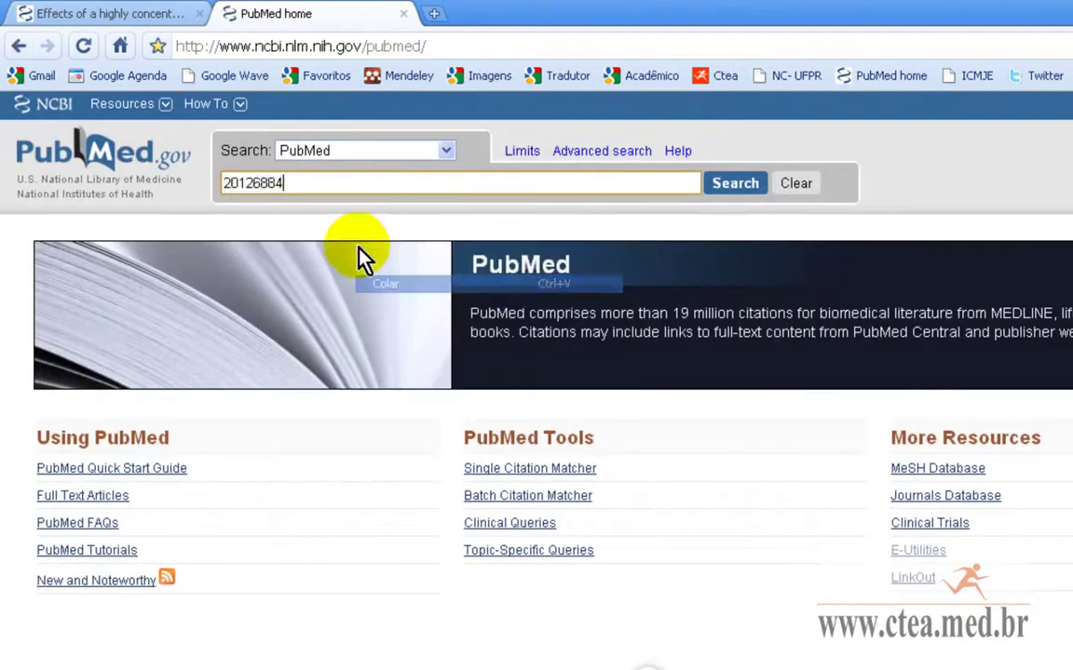
pyautogui.click(720, 187)
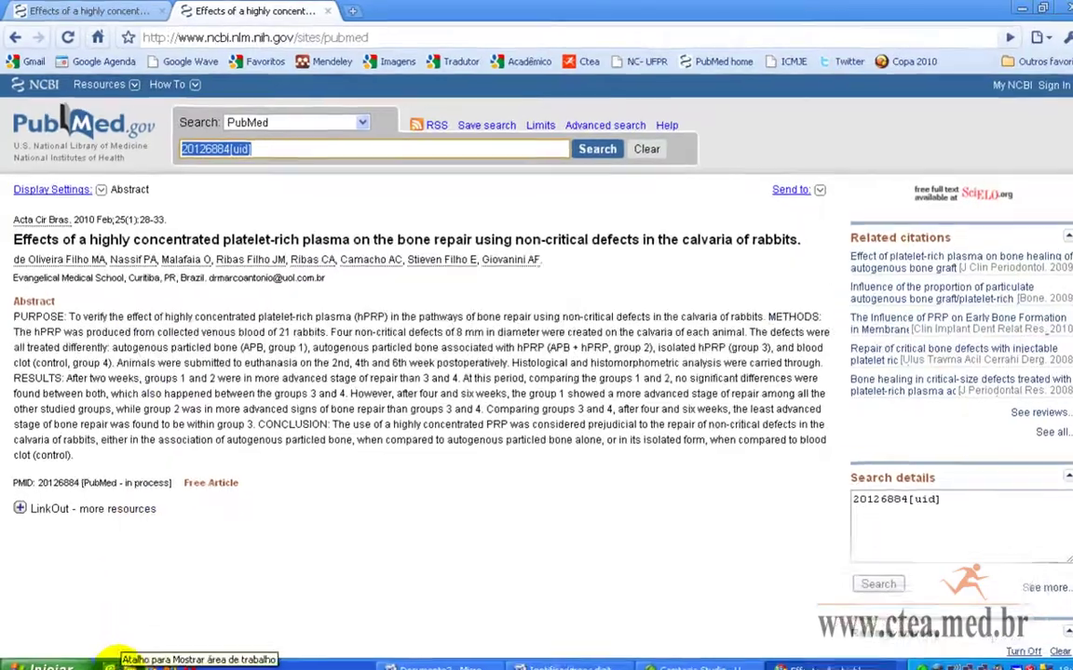
# - Switch to the Windows desktop and launch Mendeley Desktop
pyautogui.click(127, 658)
pyautogui.doubleClick(457, 203)
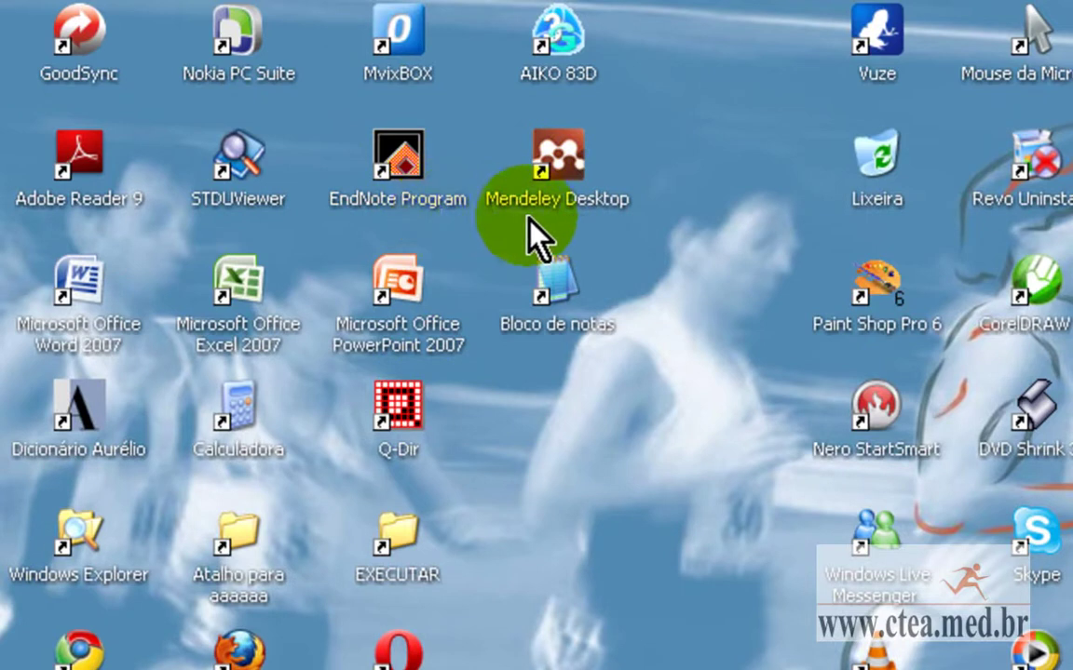
pyautogui.doubleClick(568, 168)
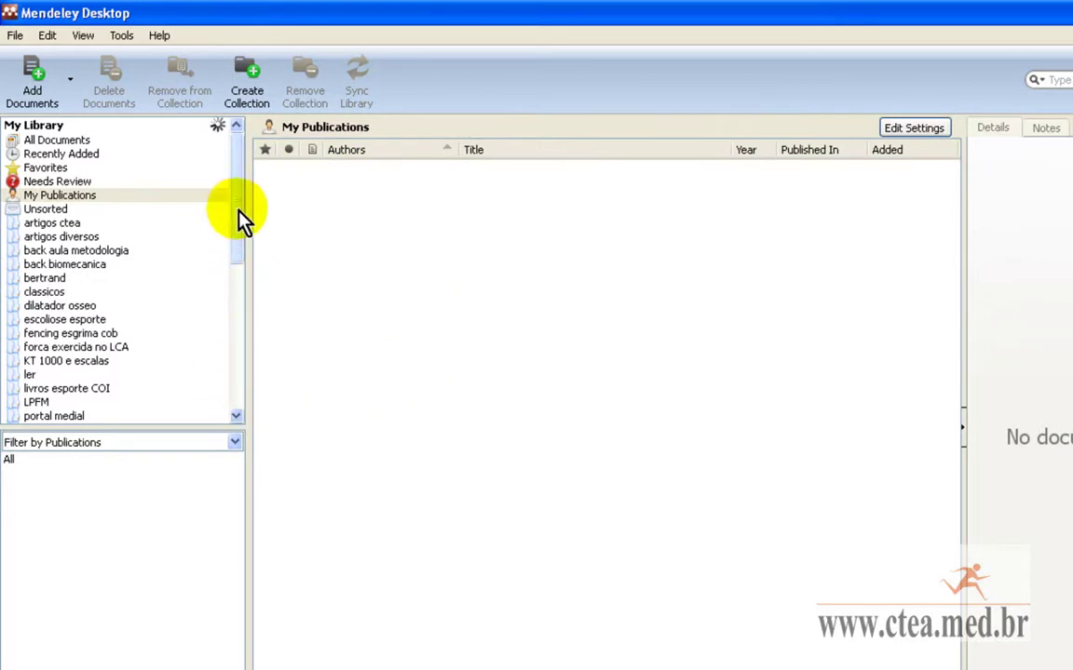
# - Look through the artigos ctea, back aula metodologia and artigos diversos collections, and return to My Publications
pyautogui.click(56, 198)
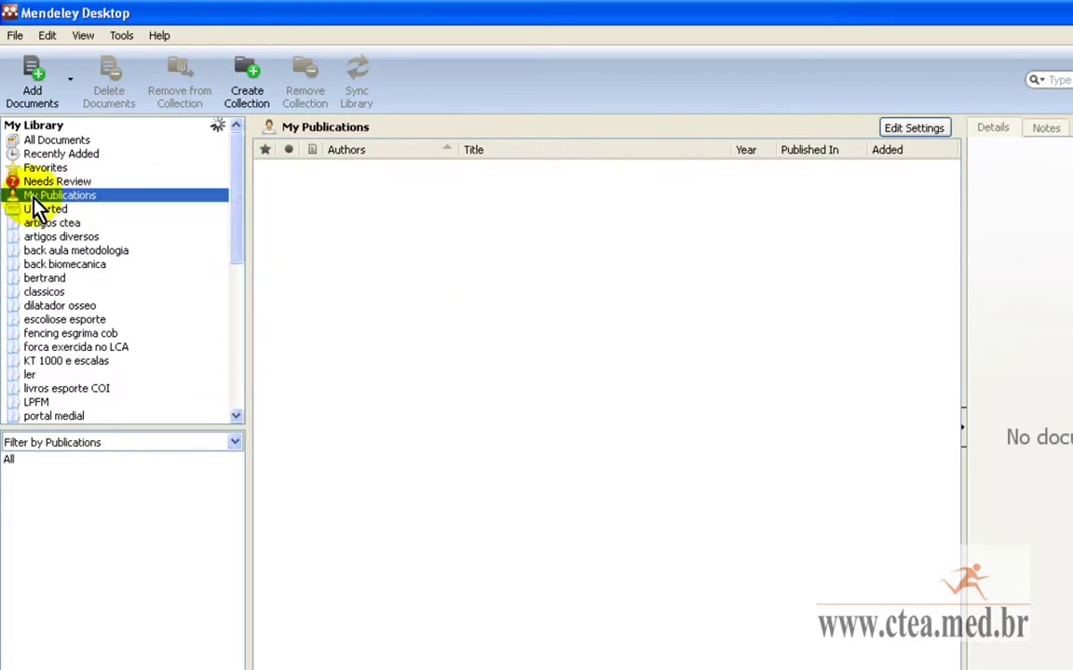
pyautogui.click(44, 225)
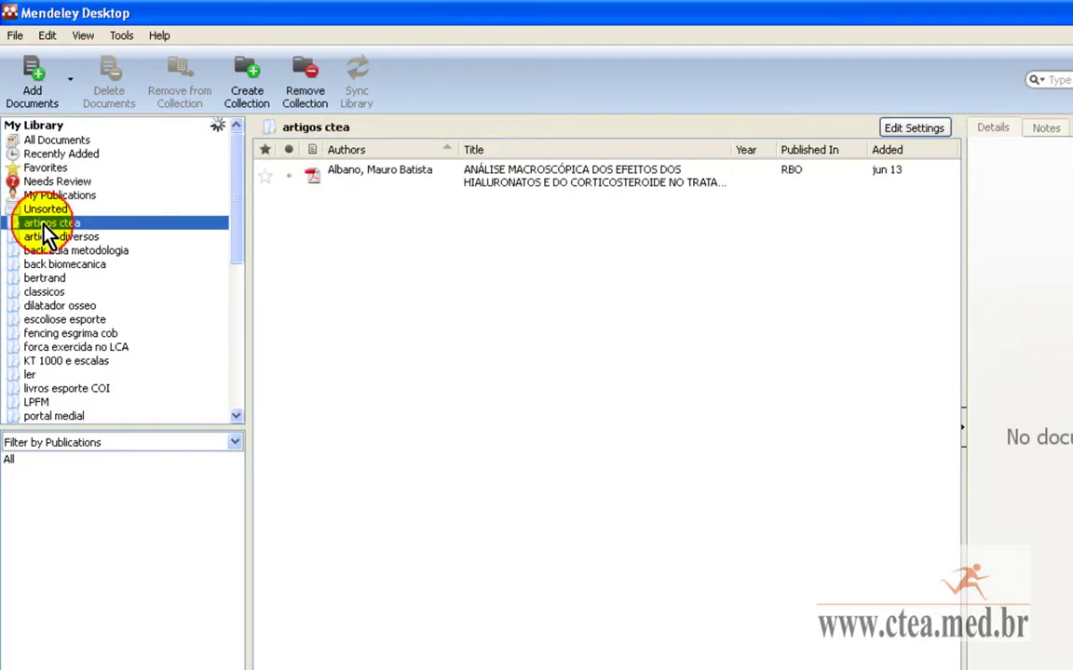
pyautogui.click(67, 251)
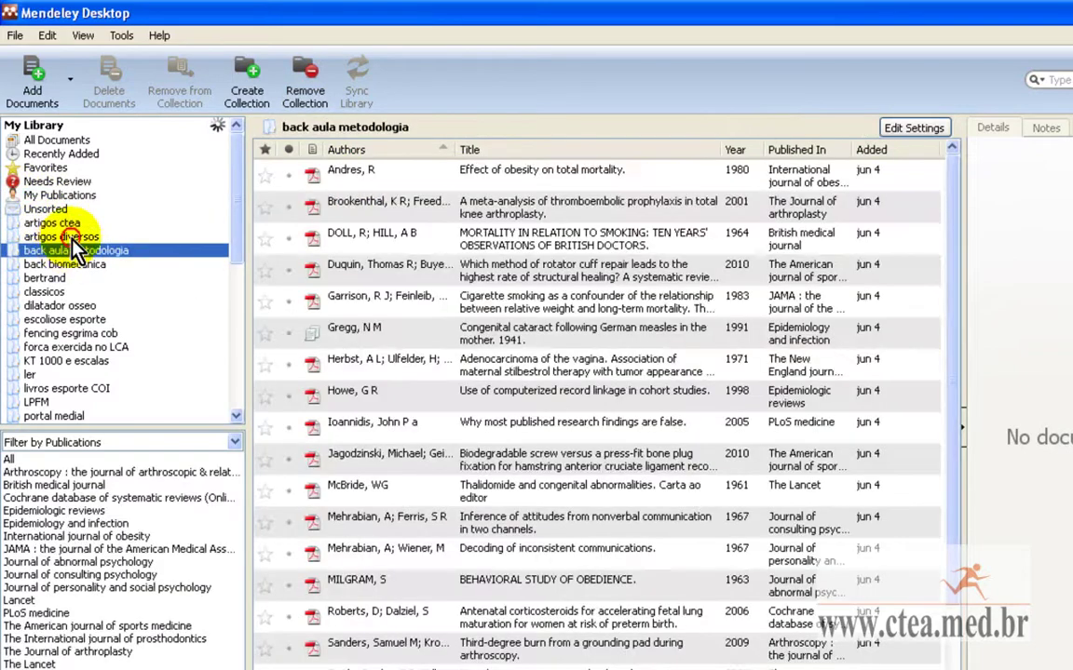
pyautogui.click(65, 237)
pyautogui.click(38, 197)
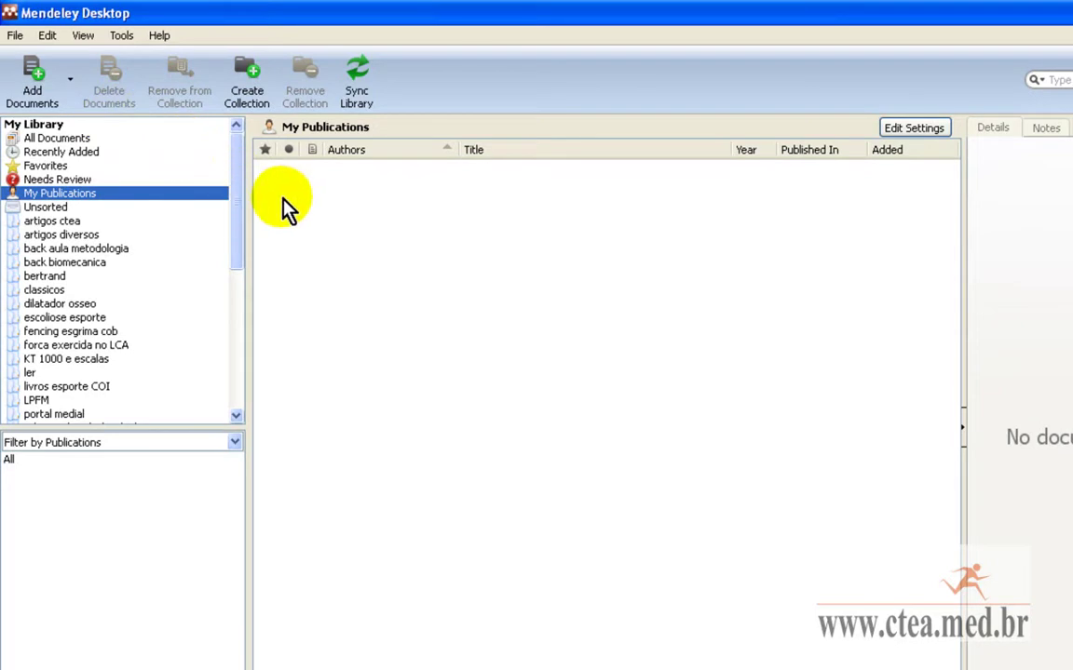
pyautogui.click(48, 90)
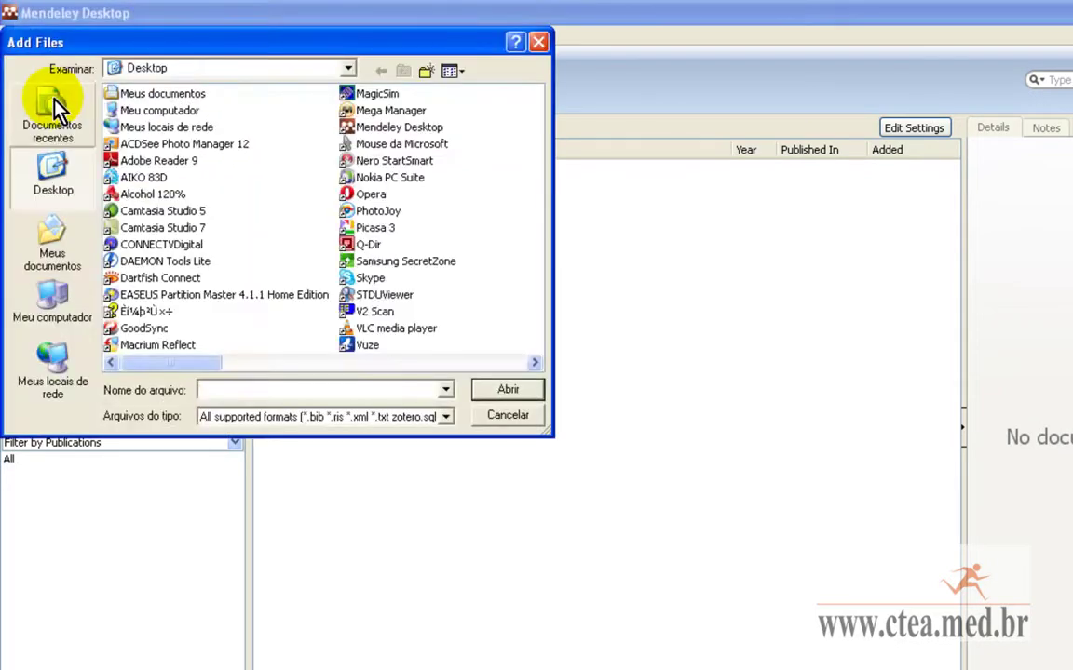
pyautogui.click(509, 416)
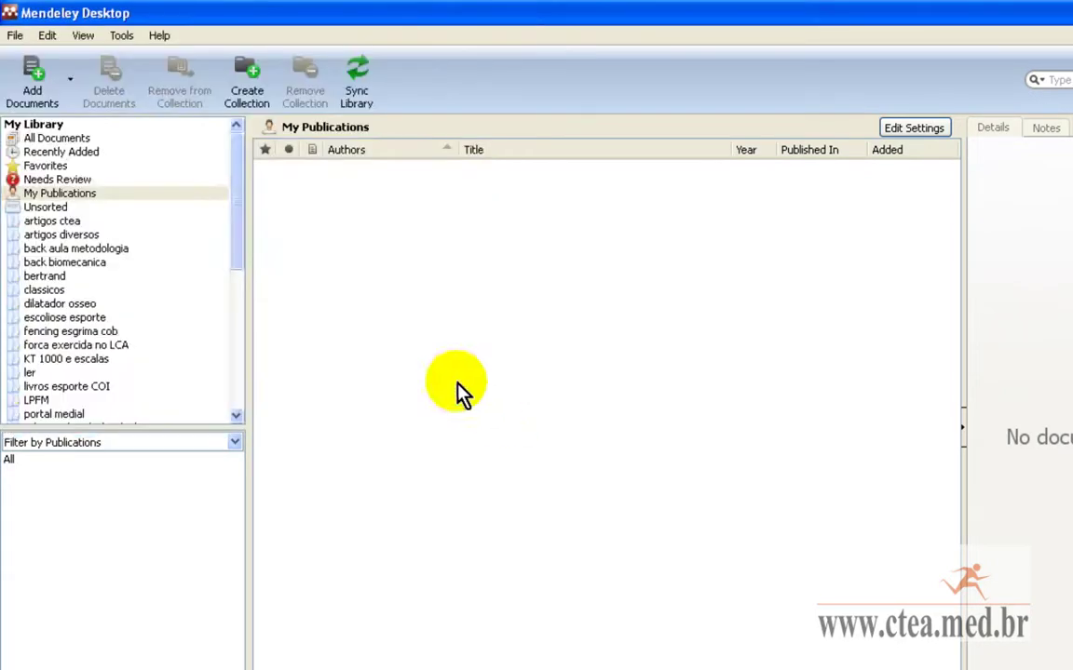
pyautogui.click(62, 99)
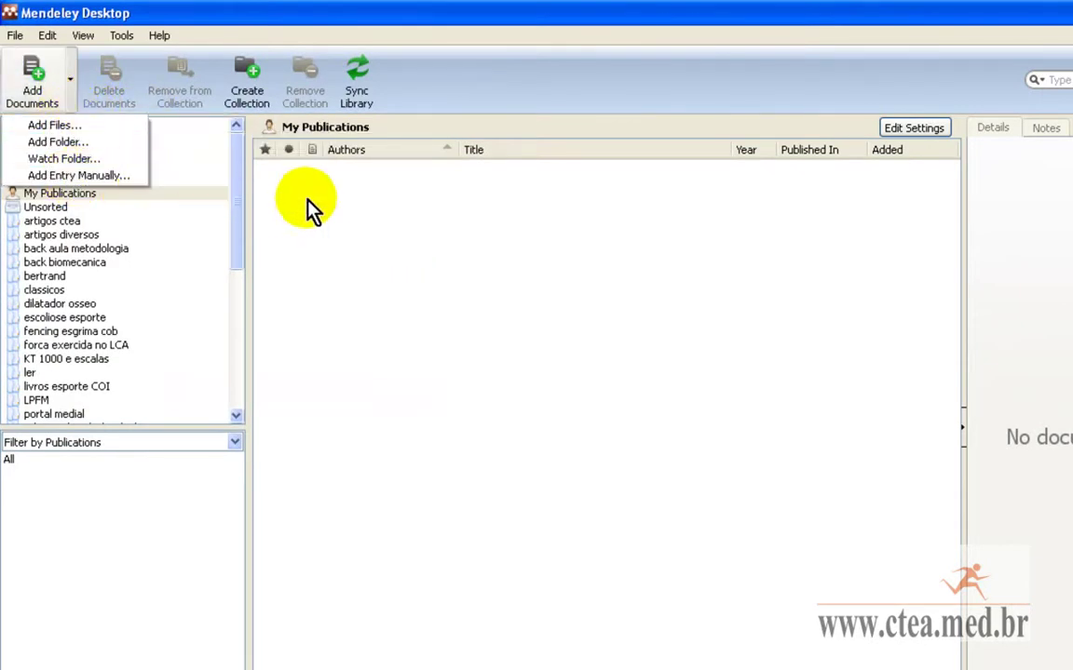
pyautogui.click(376, 239)
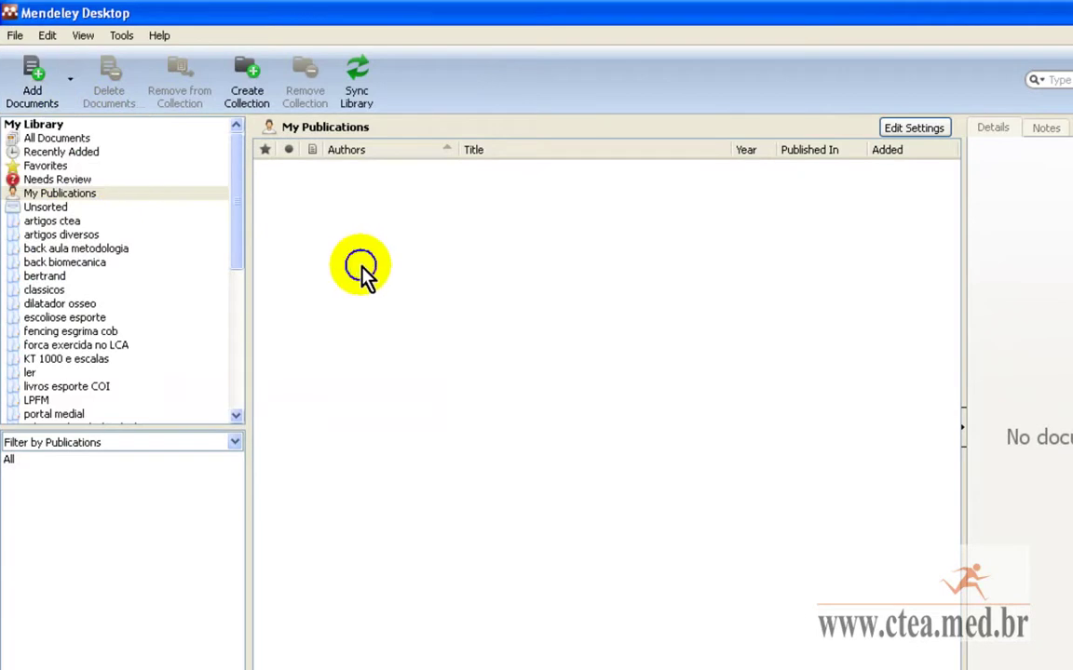
# - Start a manual entry in My Publications, paste 20126884 as its PMID and look up the article details
pyautogui.rightClick(361, 266)
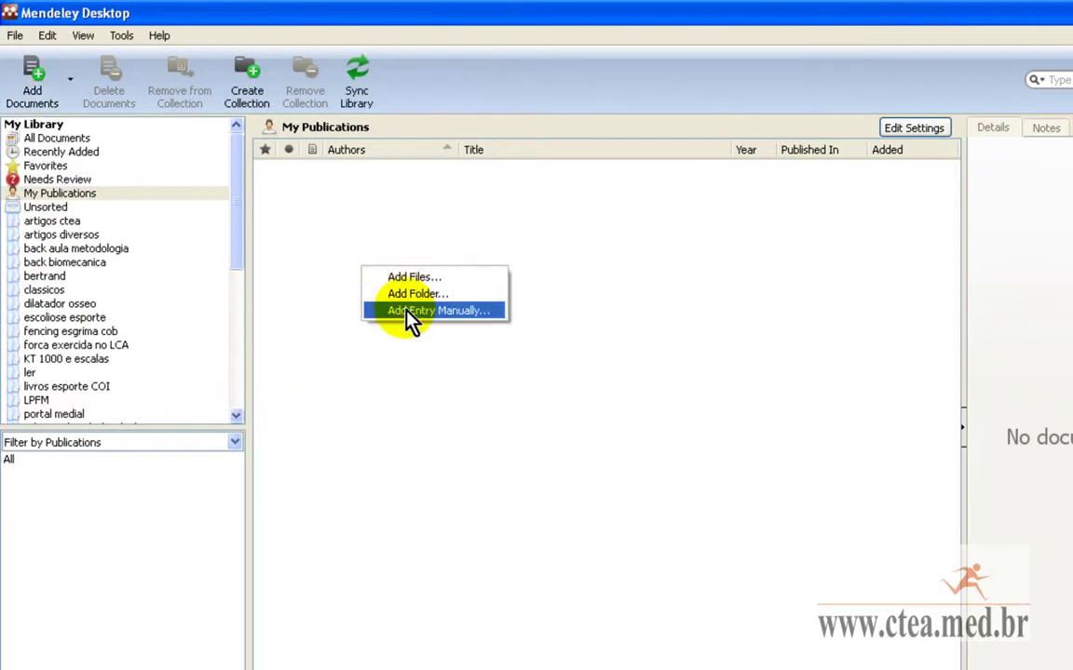
pyautogui.click(408, 313)
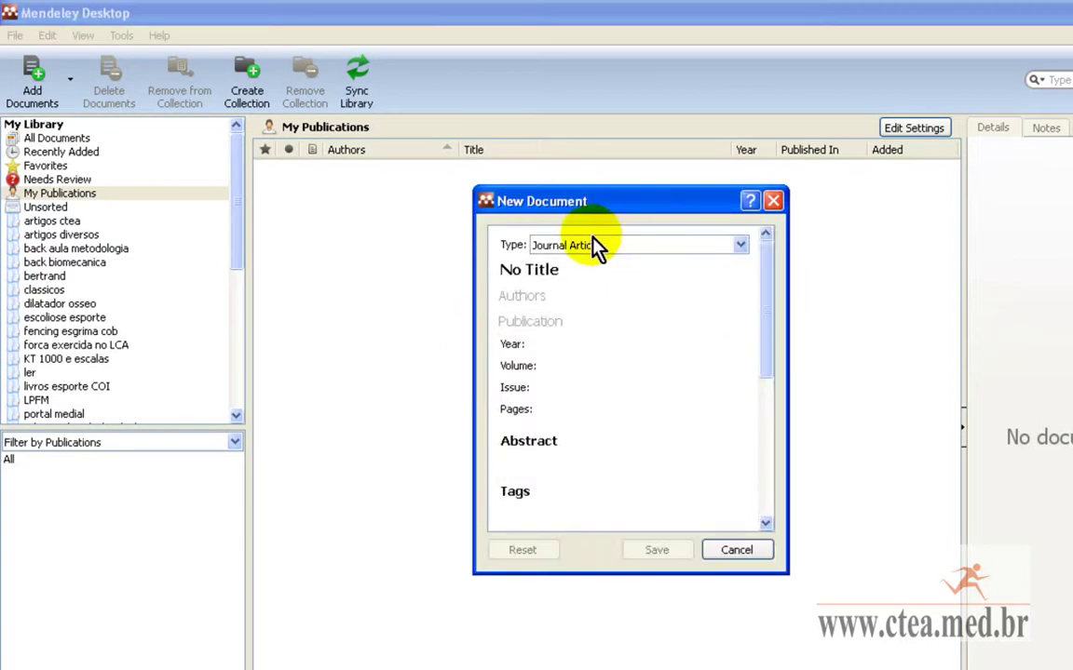
pyautogui.moveTo(761, 280); pyautogui.dragTo(774, 402)
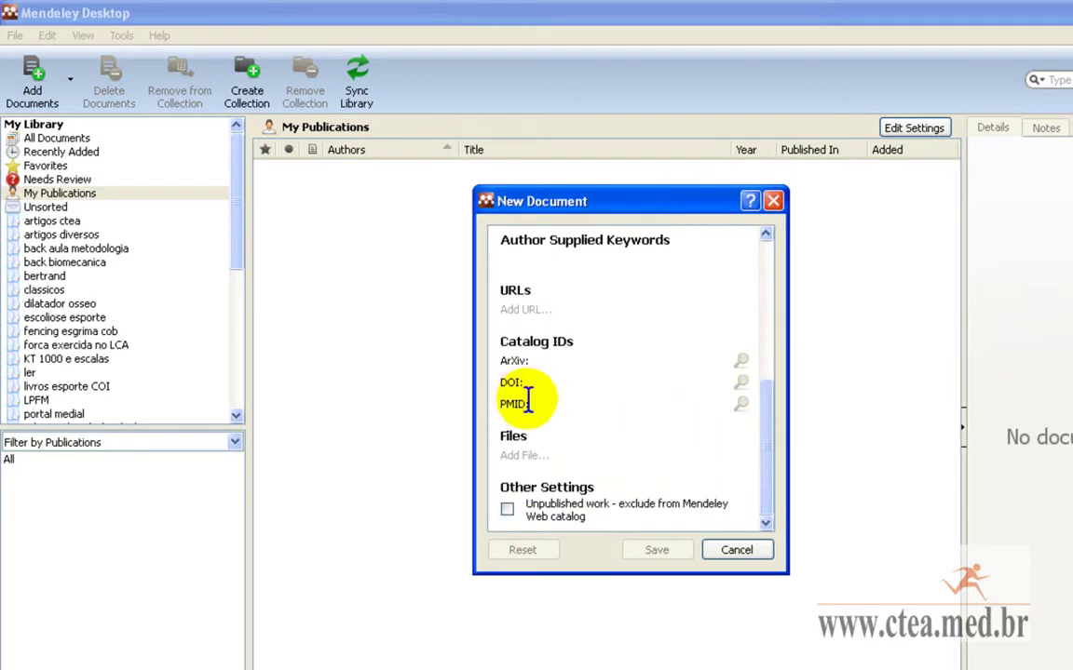
pyautogui.click(563, 400)
pyautogui.rightClick(568, 410)
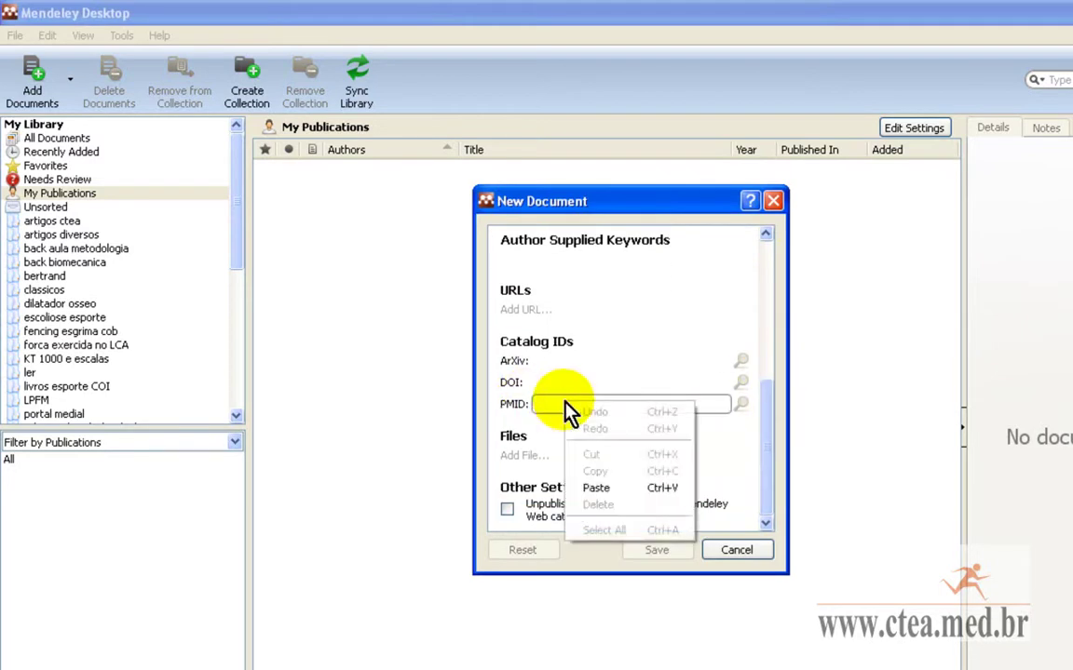
pyautogui.click(605, 489)
pyautogui.click(740, 404)
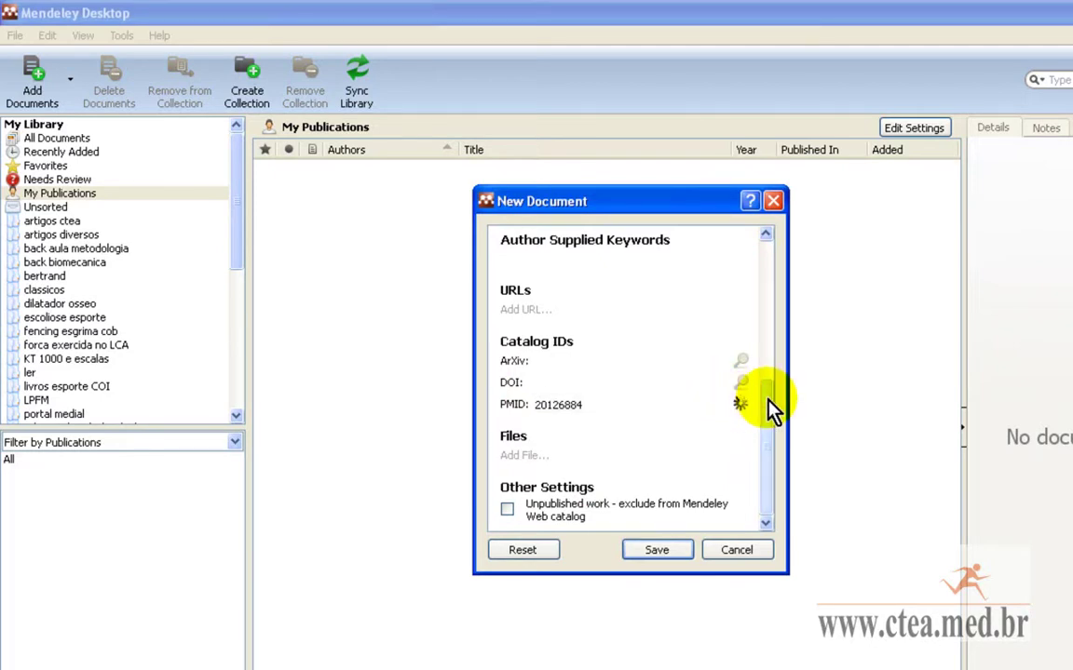
# - Save the new document entry, declare it as authored work and clear its selection in My Publications
pyautogui.moveTo(771, 407); pyautogui.dragTo(767, 469)
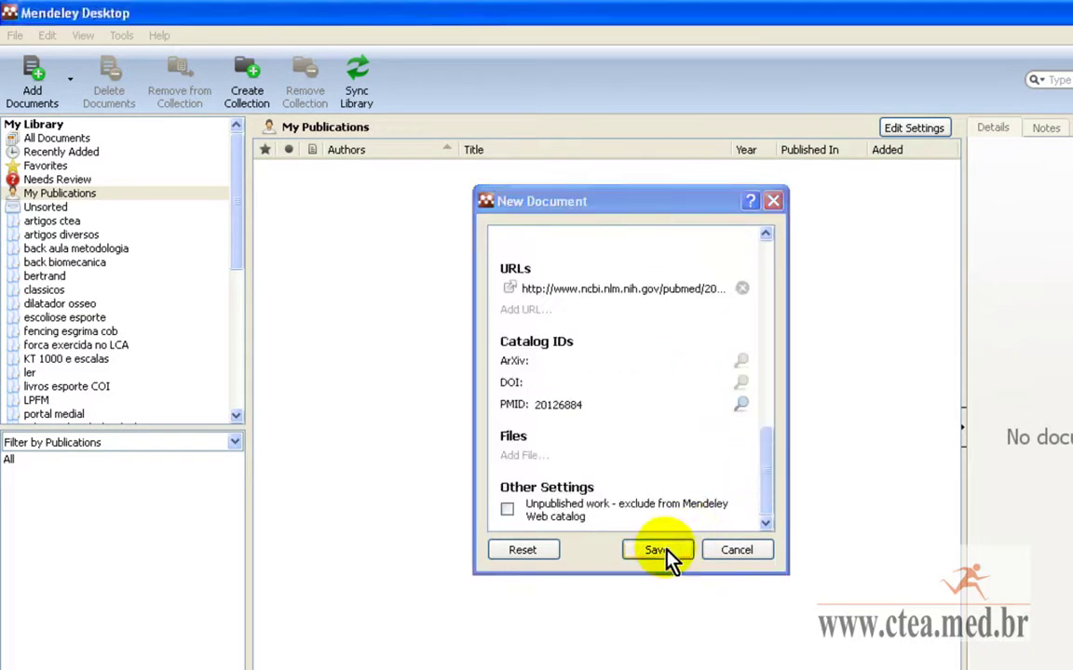
pyautogui.click(669, 557)
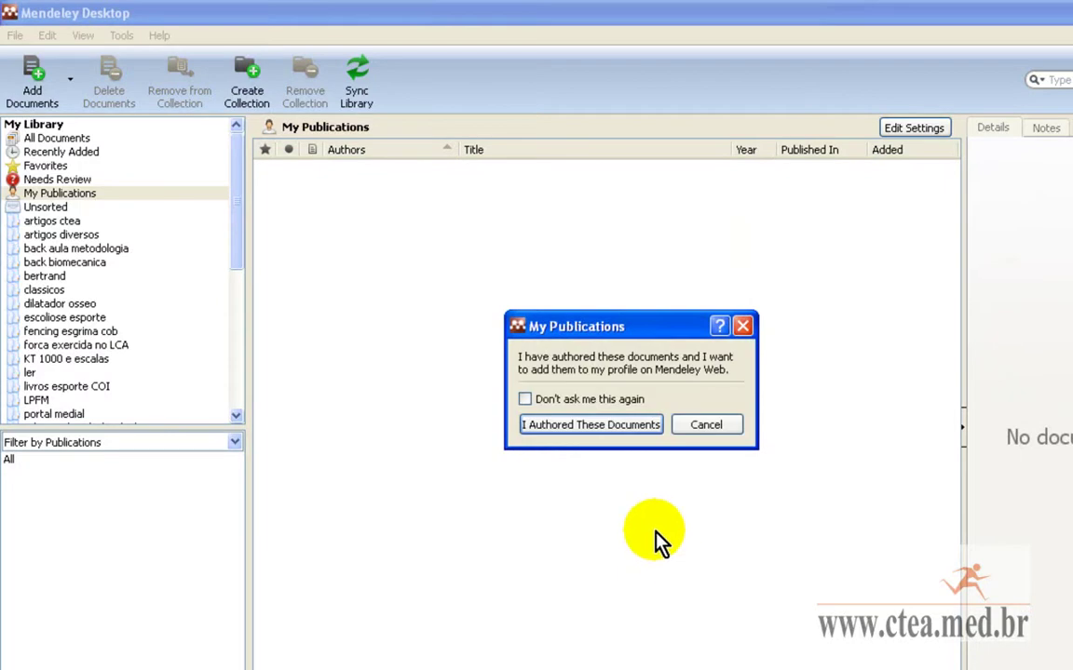
pyautogui.click(615, 430)
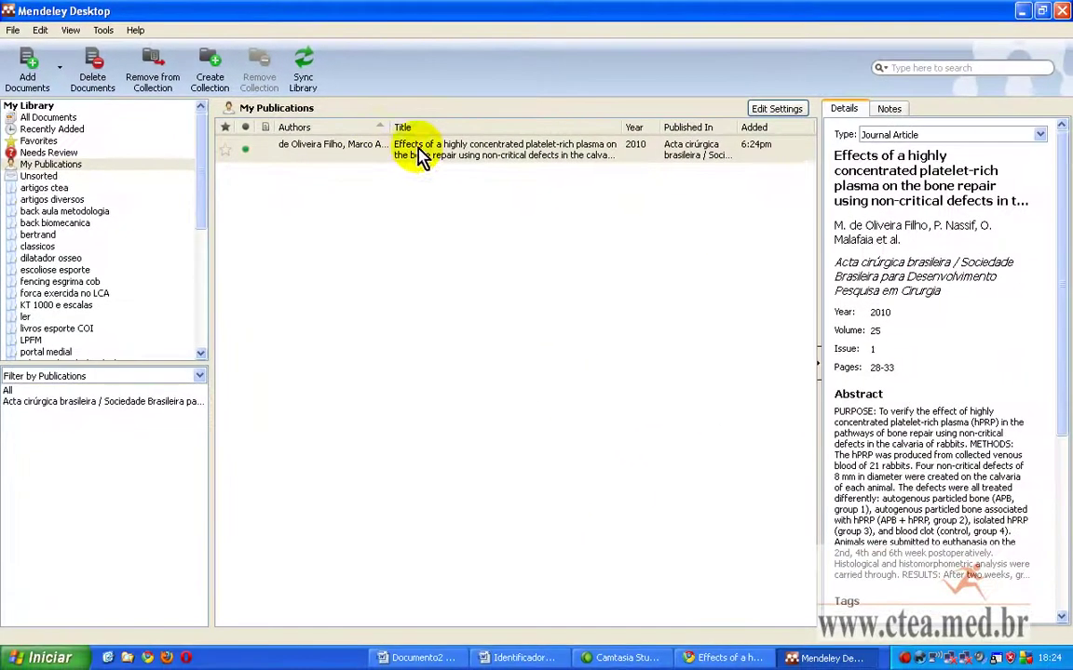
pyautogui.moveTo(1066, 173)
pyautogui.mouseDown()
pyautogui.moveTo(1066, 355)
pyautogui.moveTo(1053, 175)
pyautogui.mouseUp()
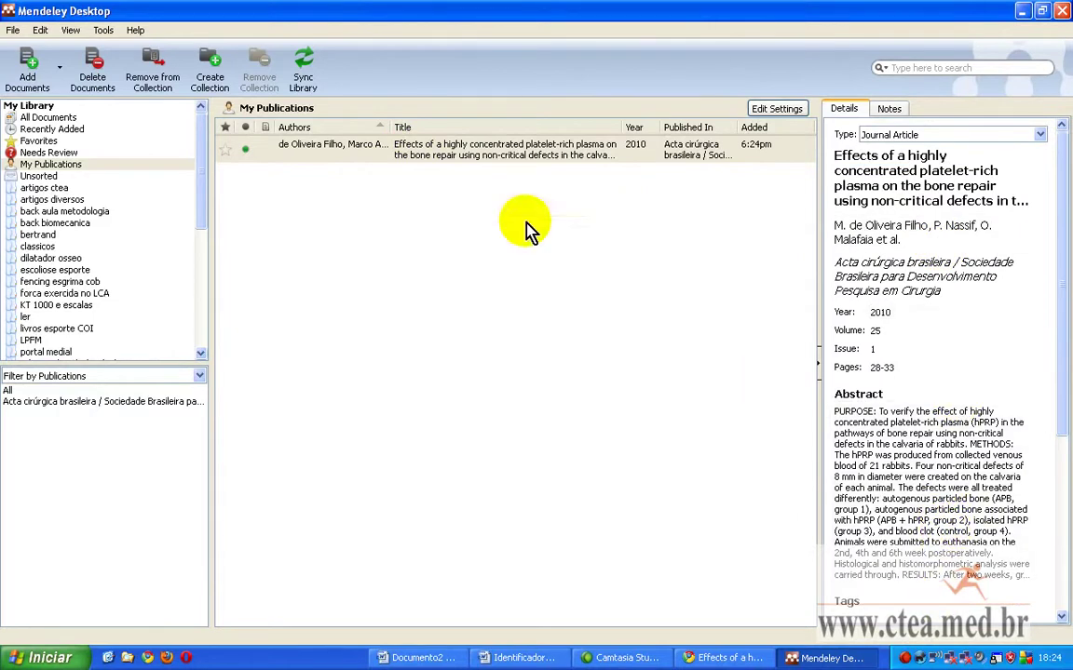
pyautogui.click(317, 232)
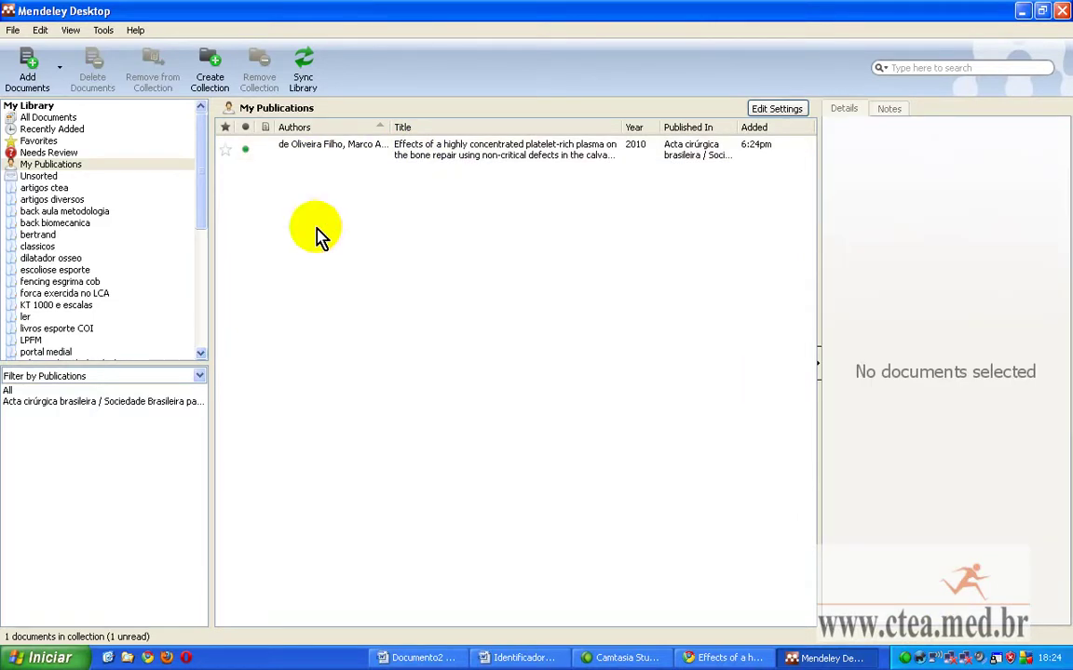
# - Switch to Chrome and open the SciELO website in a new tab
pyautogui.click(712, 658)
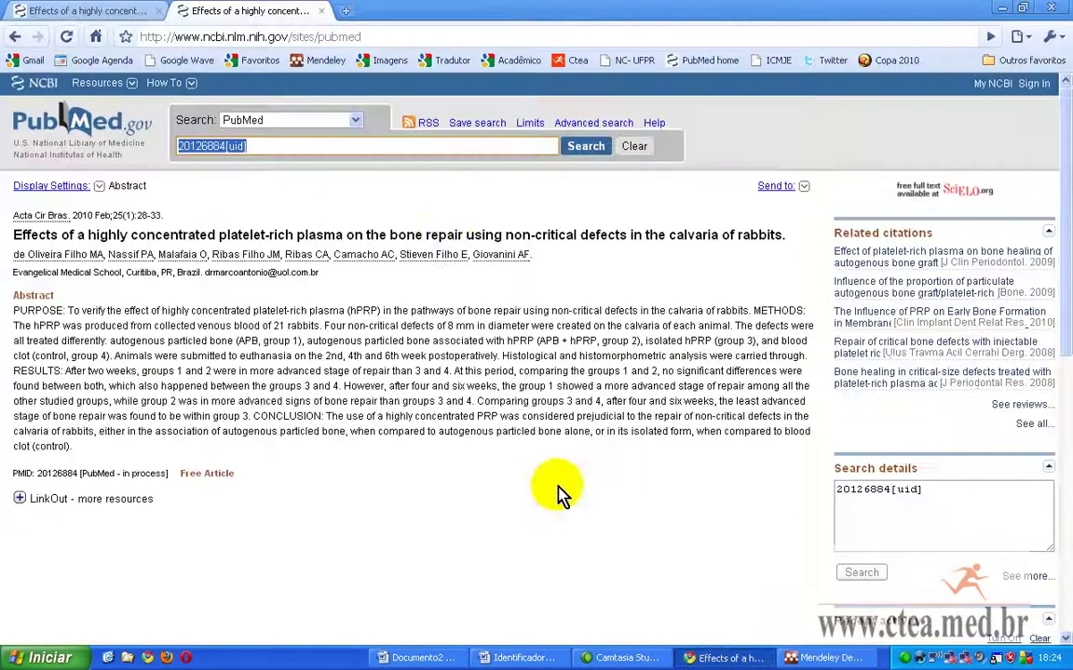
pyautogui.click(343, 12)
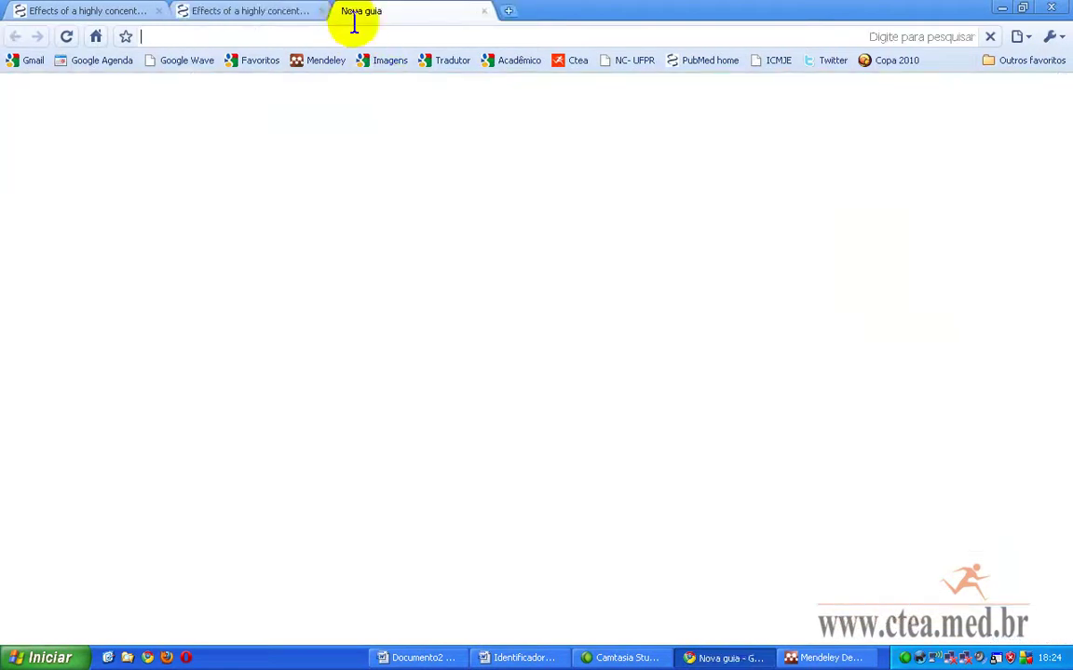
pyautogui.write('scielo')
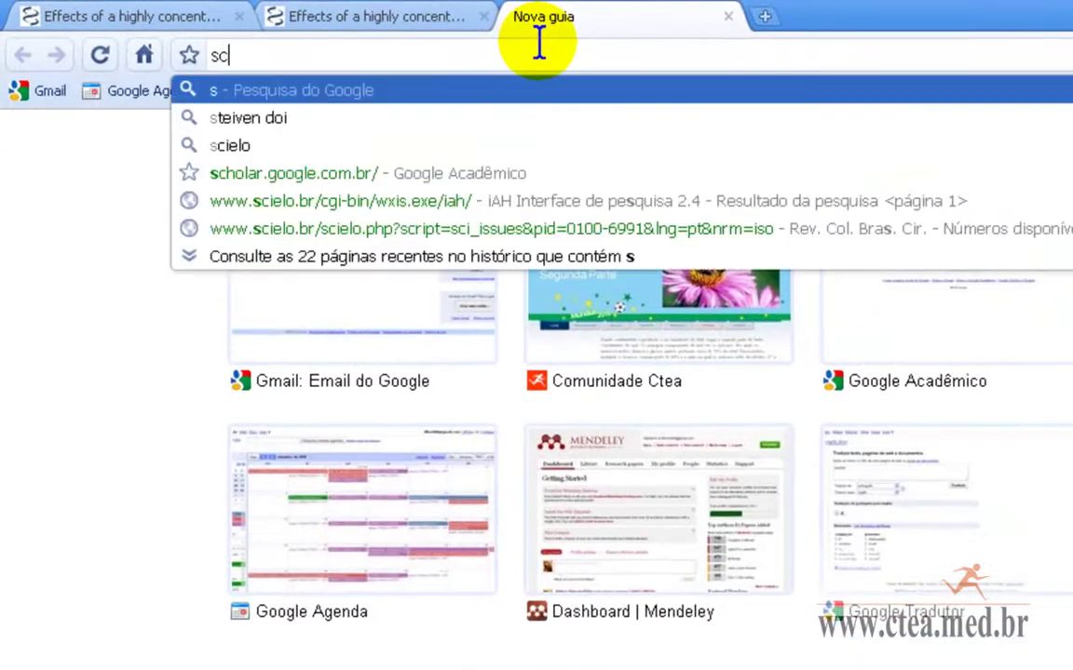
pyautogui.press('Return')
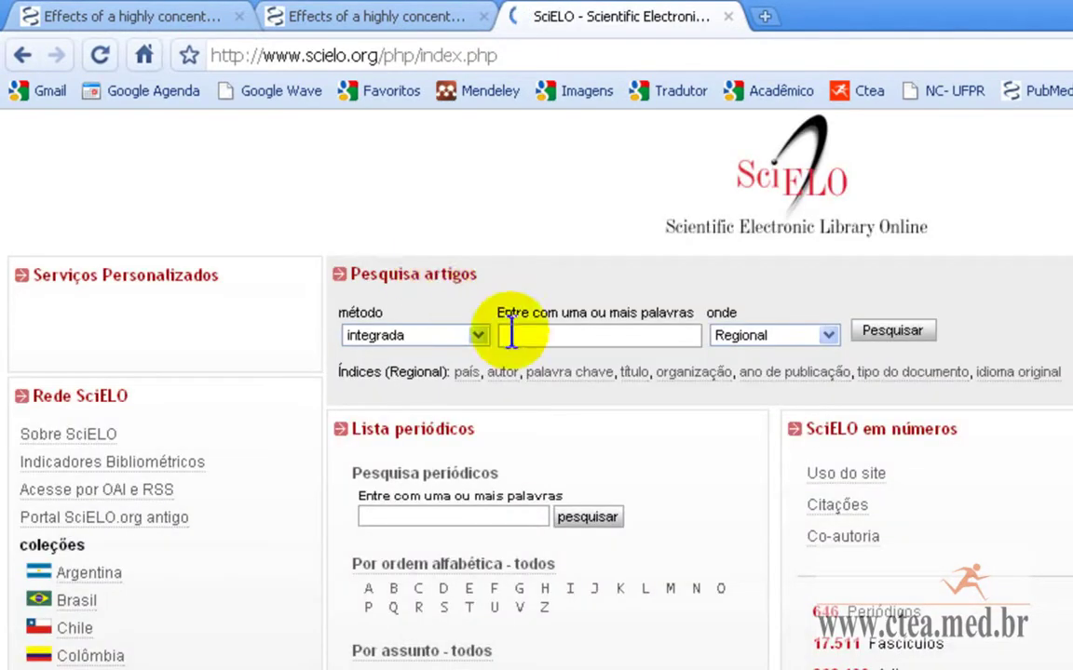
# - Search SciELO articles by the author's surname and open "Análise biomecânica da solidarização de tendões para reconstrução do ligamento cruzado anterior"
pyautogui.click(587, 333)
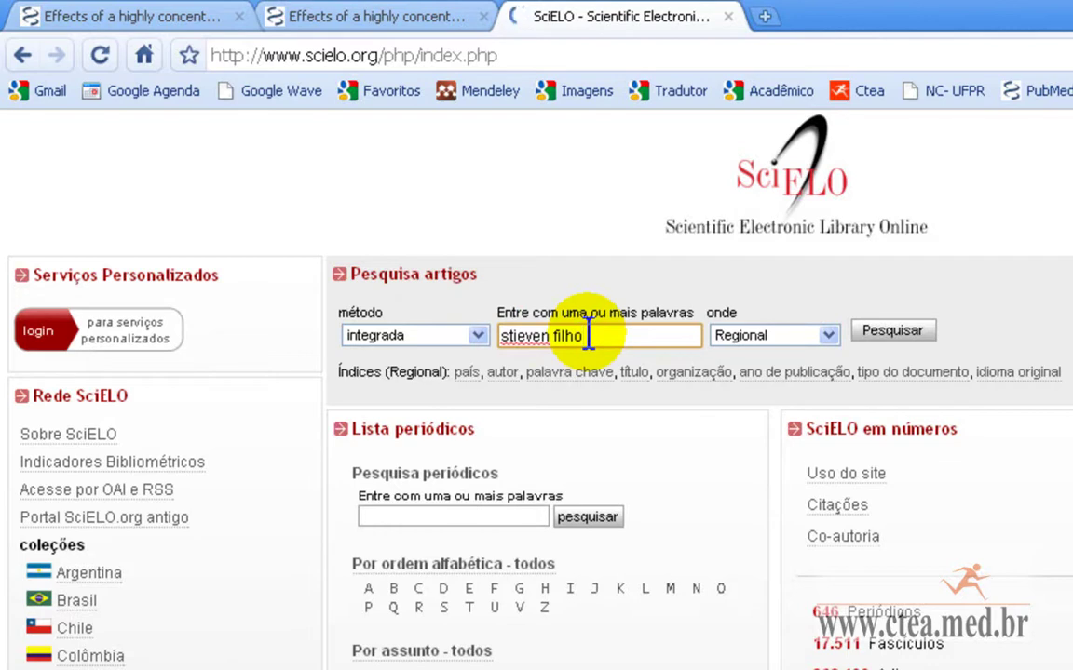
pyautogui.press('Return')
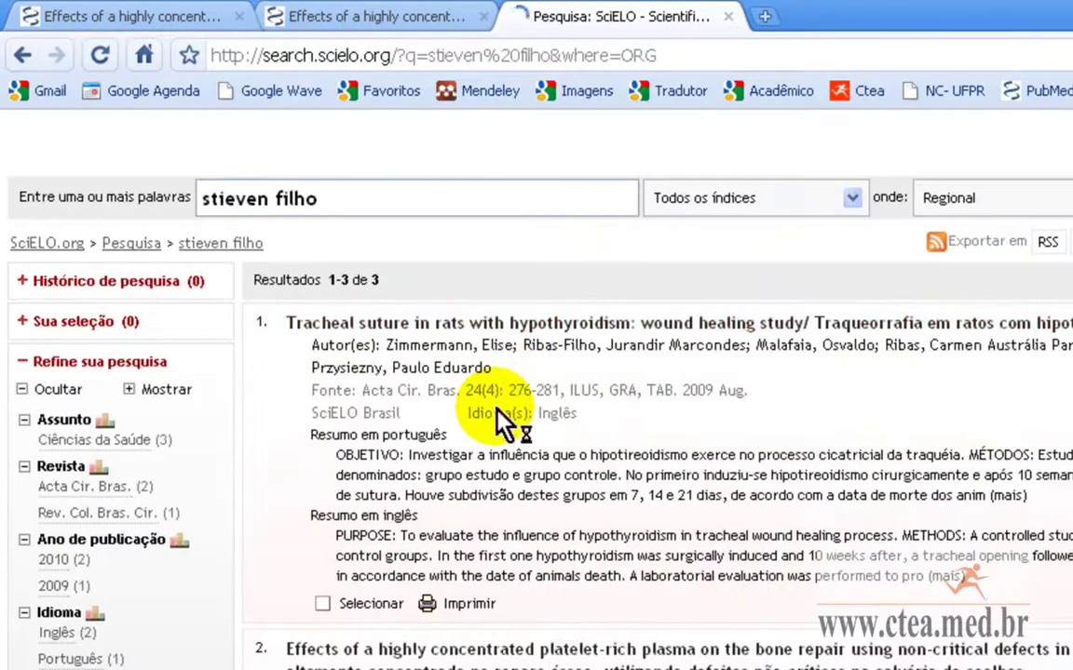
pyautogui.scroll(-5, 497, 409)
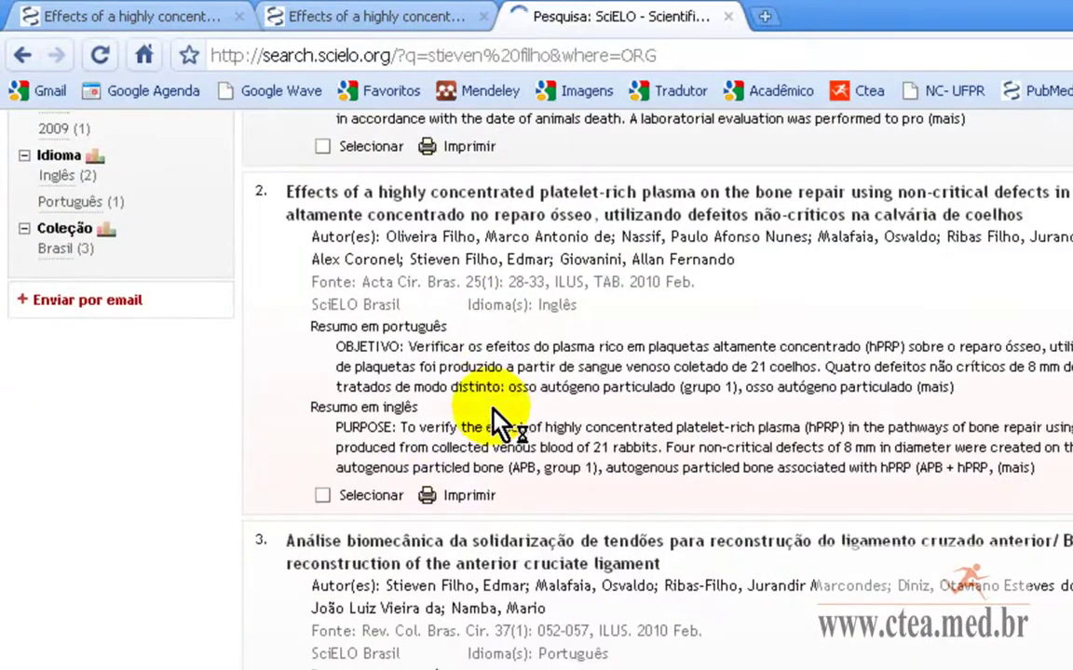
pyautogui.click(576, 562)
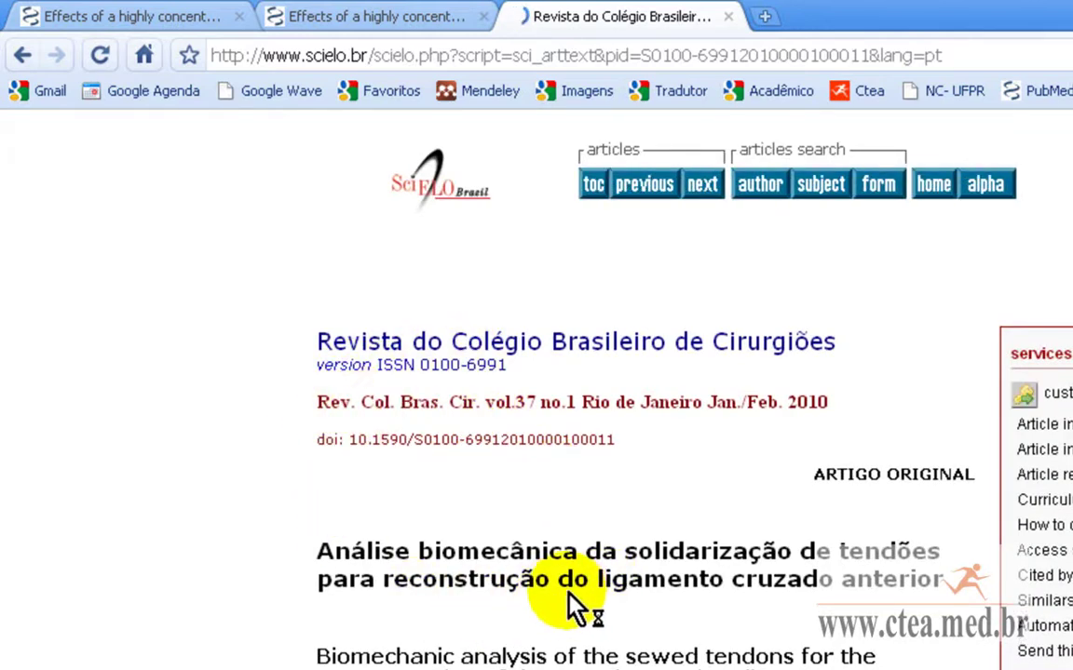
pyautogui.moveTo(319, 438); pyautogui.dragTo(358, 438)
pyautogui.hotkey('ctrl', 'c')
pyautogui.click(651, 446)
pyautogui.rightClick(360, 436)
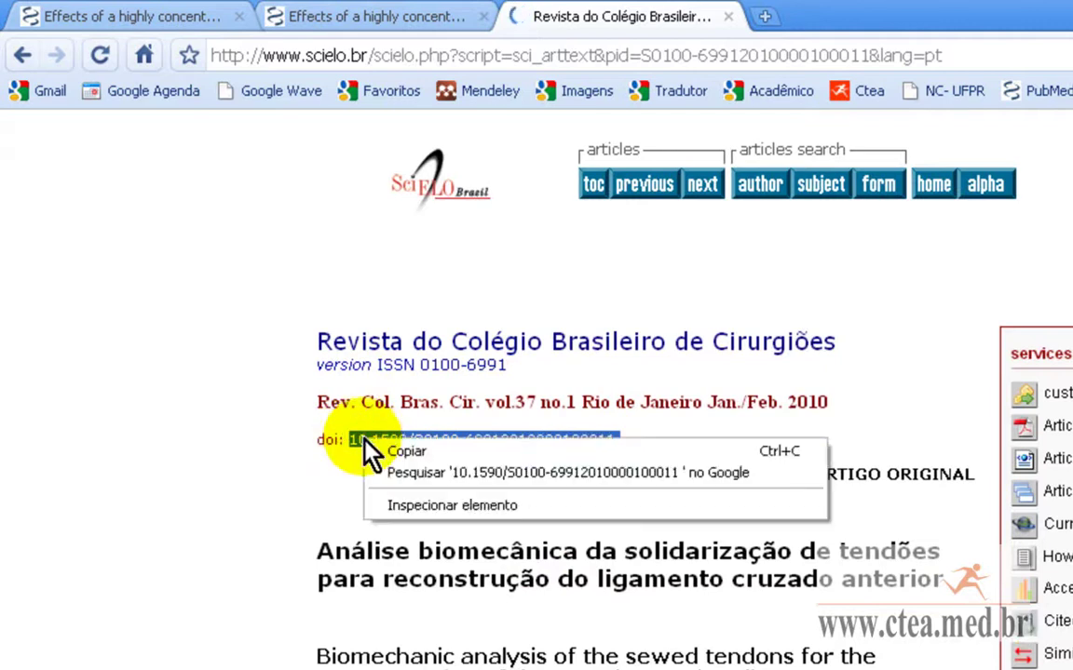
pyautogui.click(403, 454)
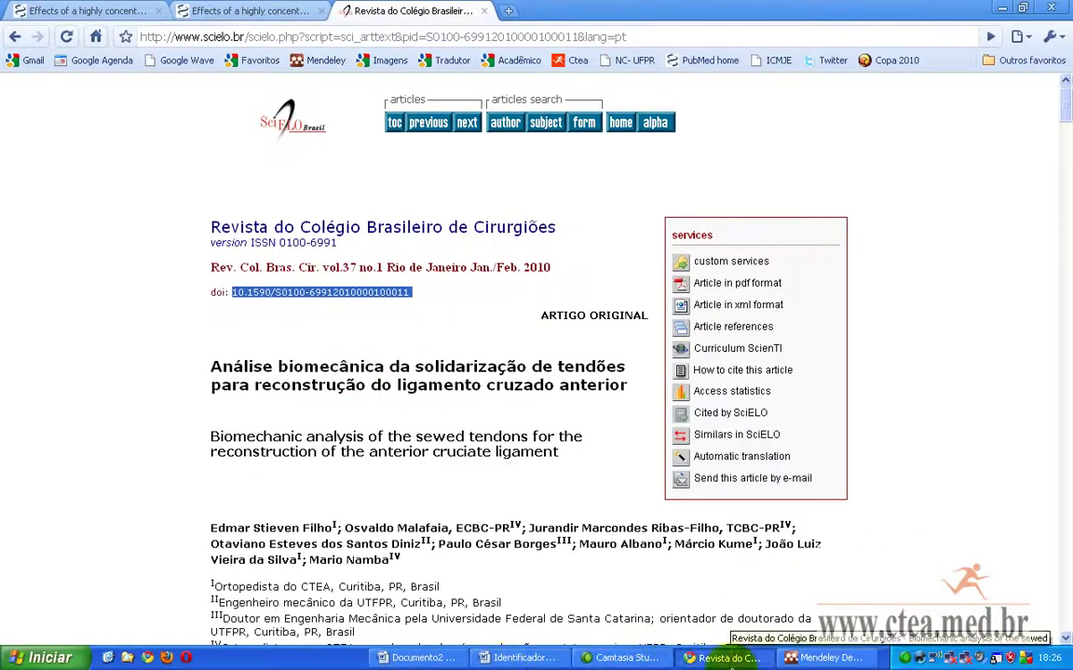
pyautogui.click(815, 659)
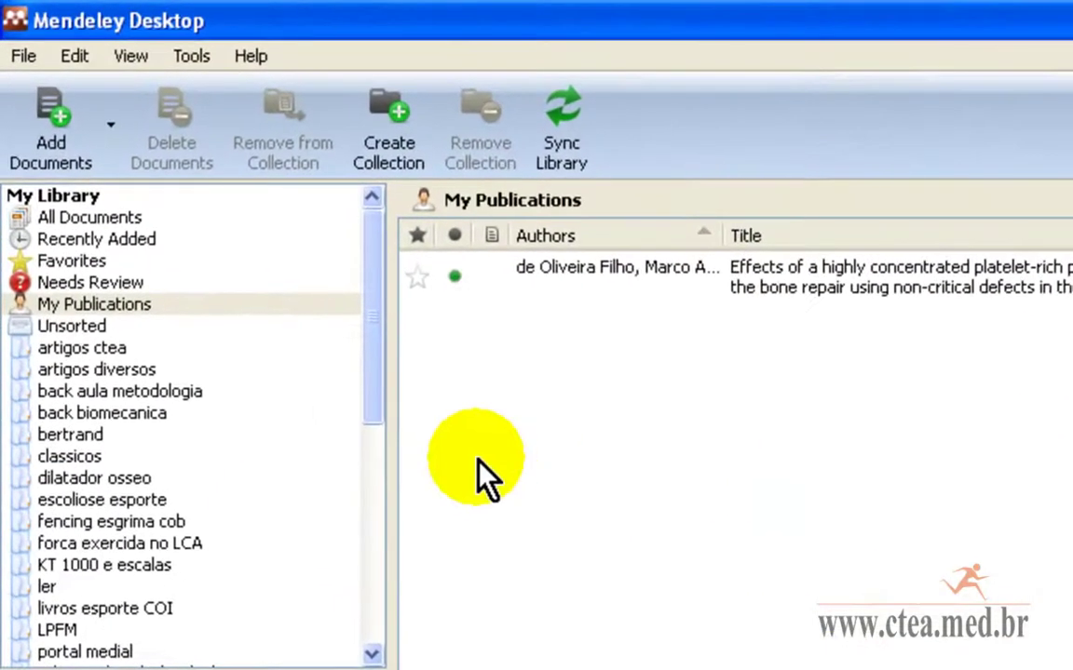
pyautogui.rightClick(490, 413)
pyautogui.click(550, 480)
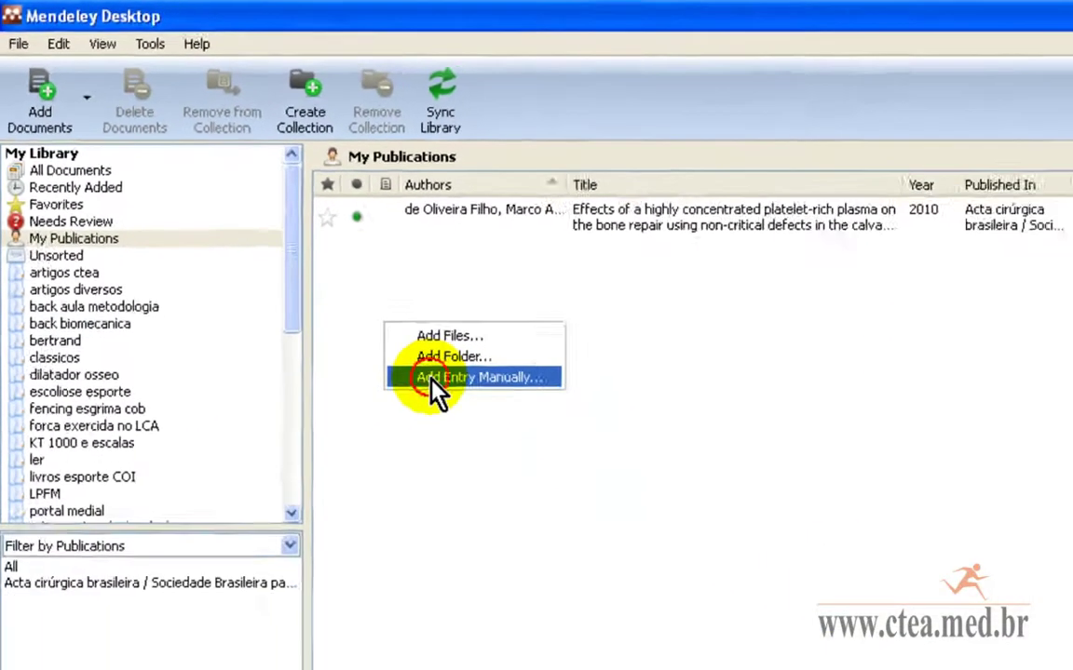
pyautogui.click(985, 379)
pyautogui.moveTo(819, 316); pyautogui.dragTo(809, 474)
pyautogui.click(594, 410)
pyautogui.rightClick(595, 408)
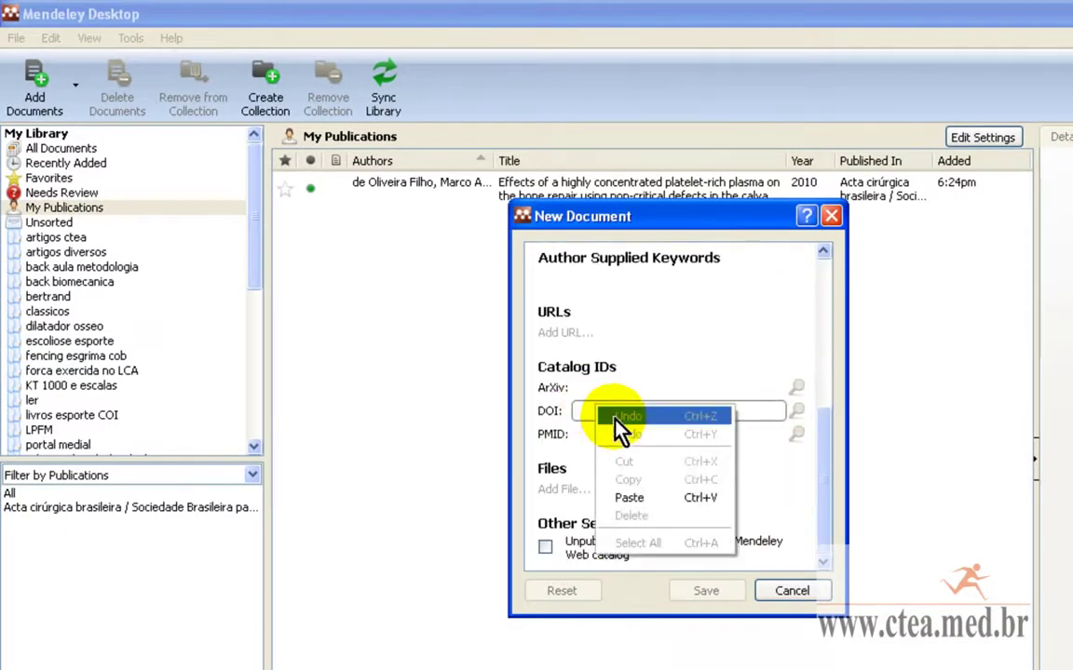
pyautogui.click(643, 498)
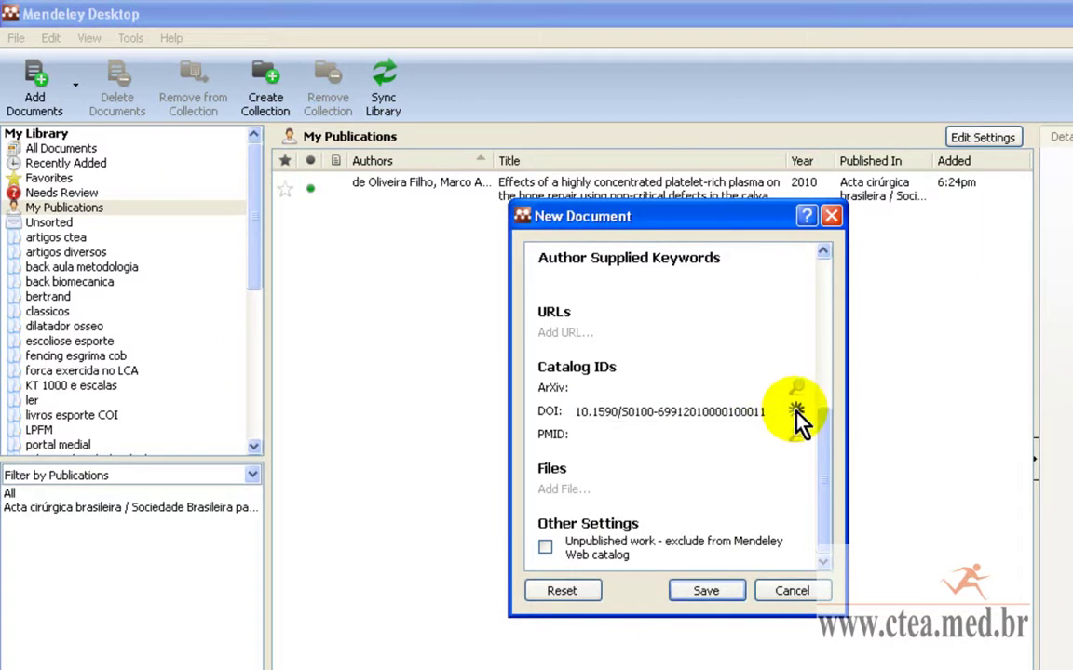
pyautogui.click(797, 411)
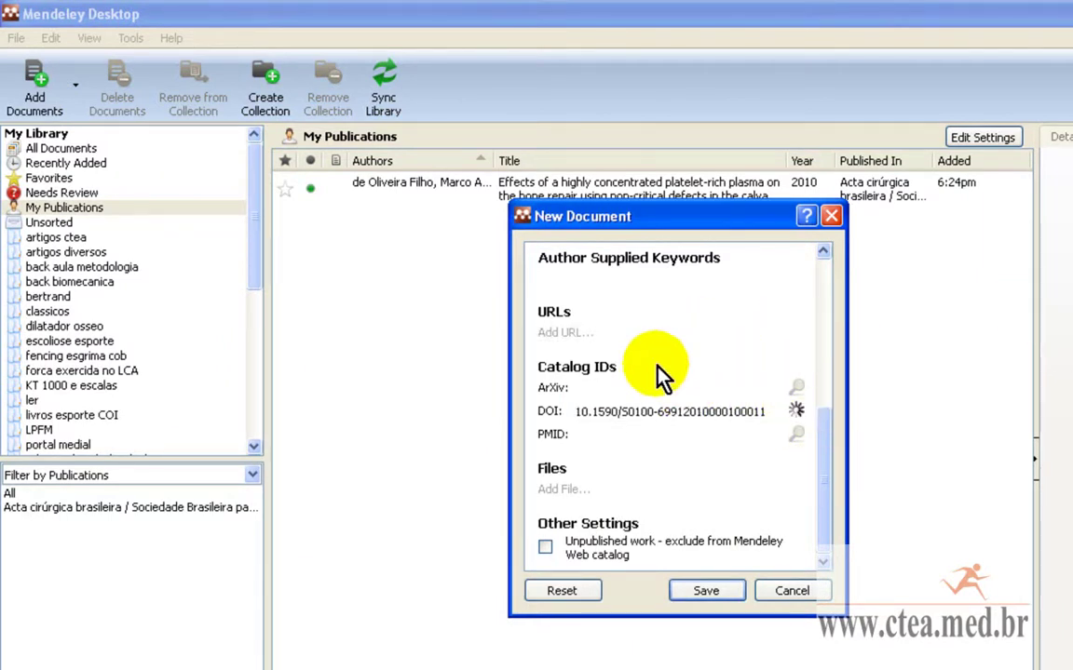
# - Save the article looked up by DOI to My Publications and review its details
pyautogui.click(705, 595)
pyautogui.click(650, 456)
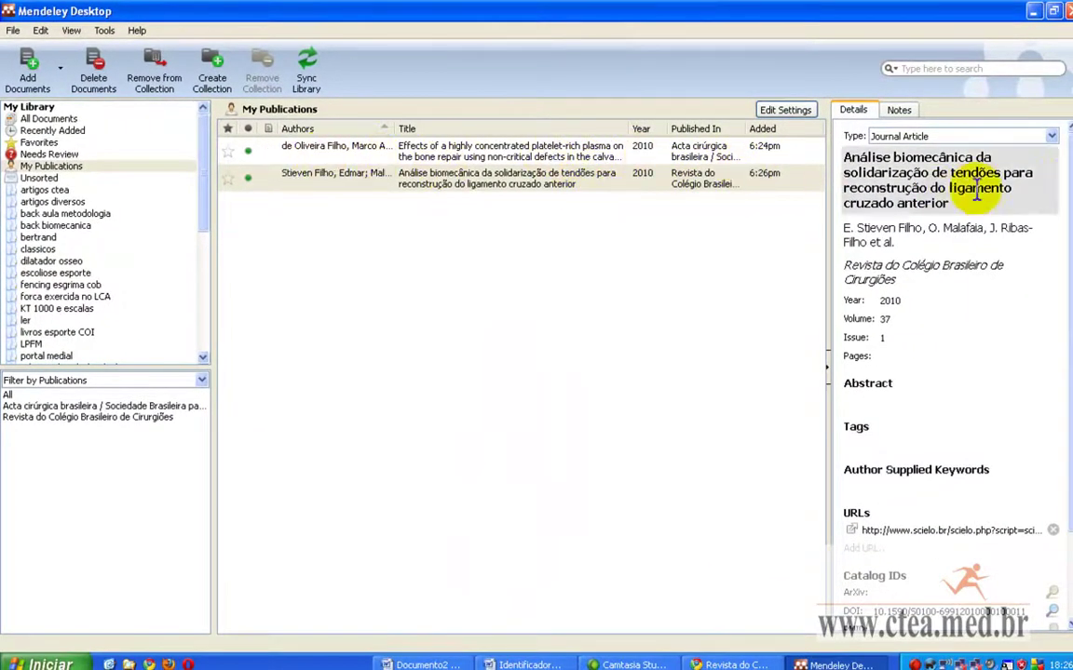
pyautogui.moveTo(1069, 186)
pyautogui.mouseDown()
pyautogui.moveTo(1069, 300)
pyautogui.moveTo(1065, 192)
pyautogui.mouseUp()
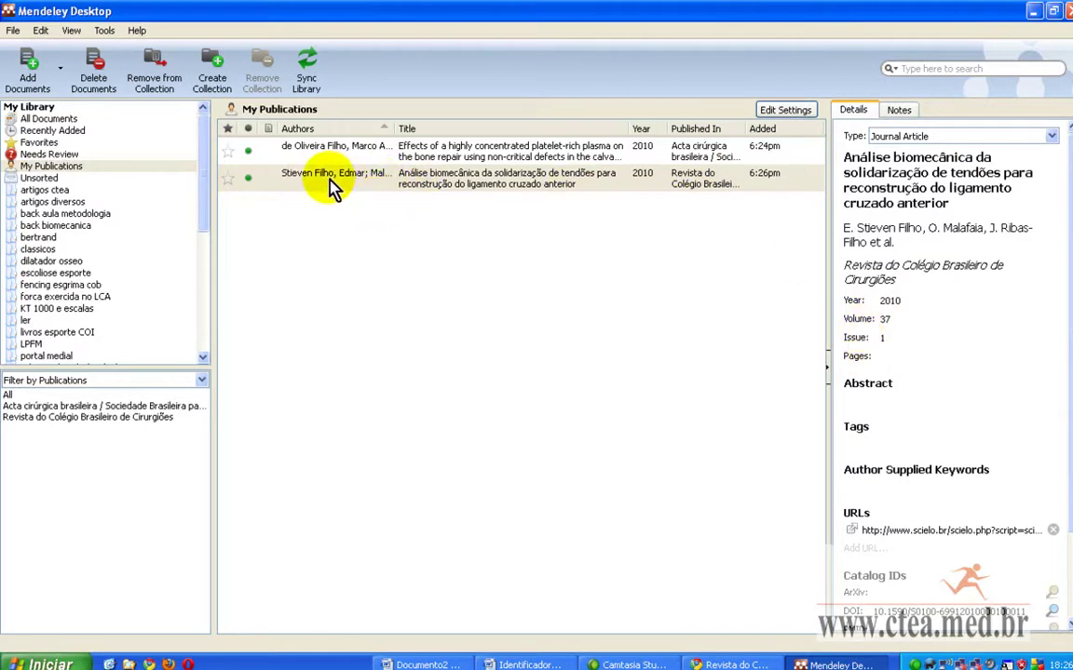
# - Close Mendeley Desktop, show the desktop and launch EndNote
pyautogui.click(1067, 14)
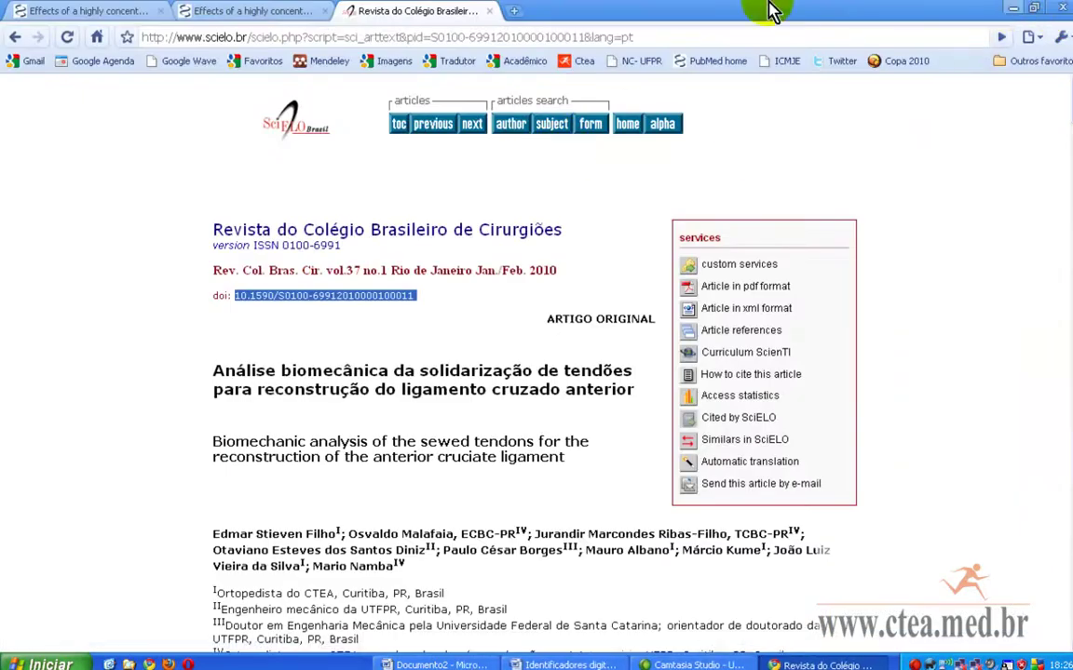
pyautogui.click(110, 661)
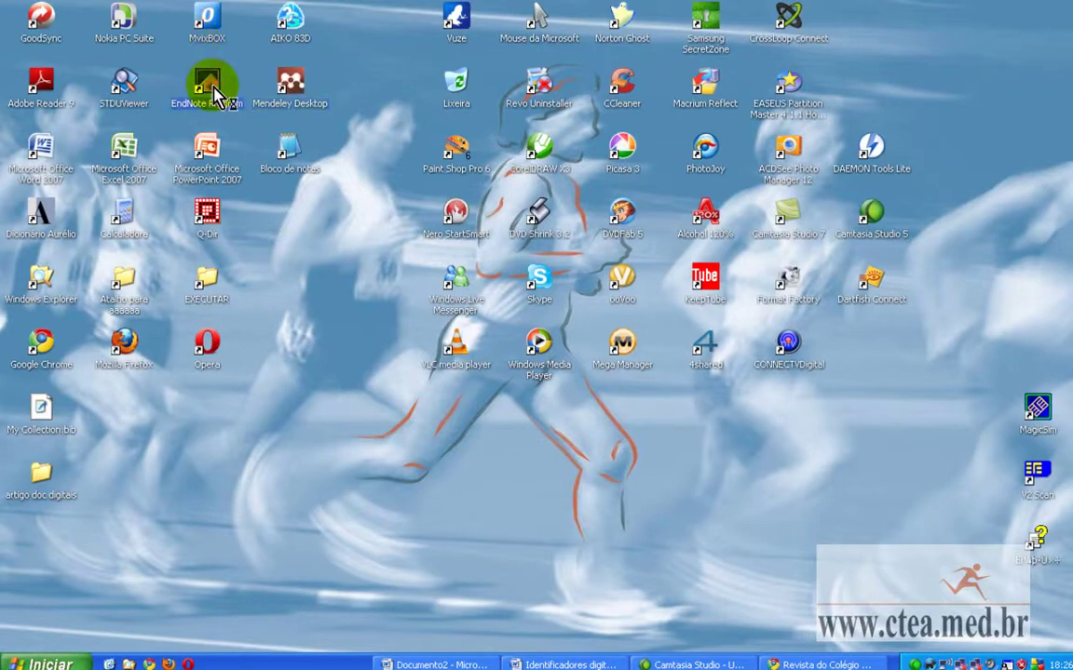
pyautogui.doubleClick(209, 90)
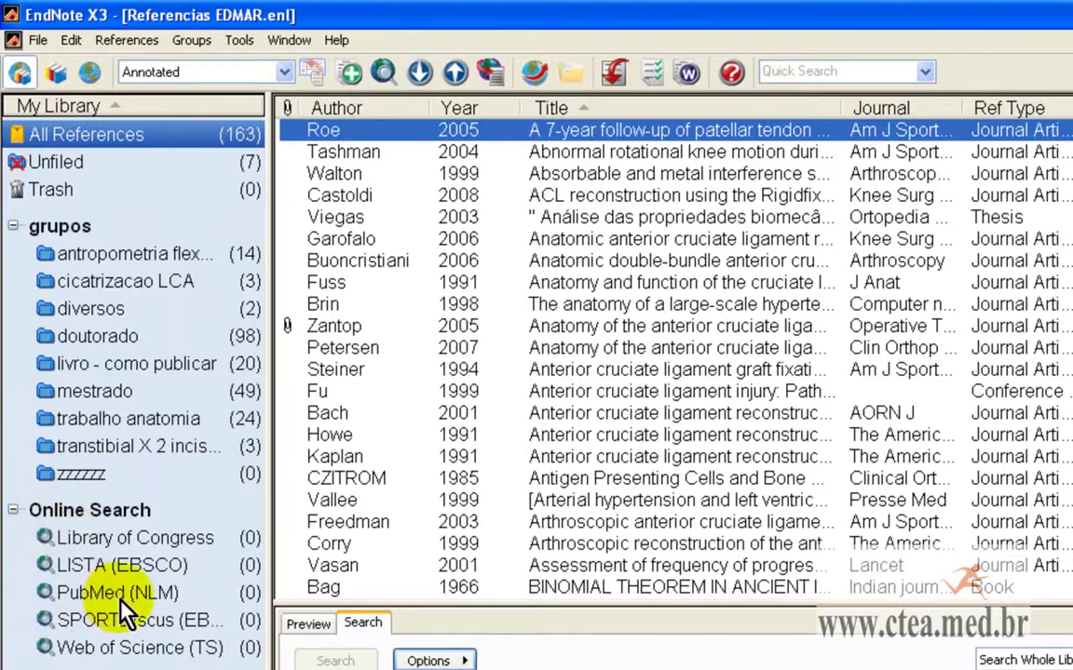
# - Start an online search of PubMed (NLM) with PMID as the first search field
pyautogui.click(163, 596)
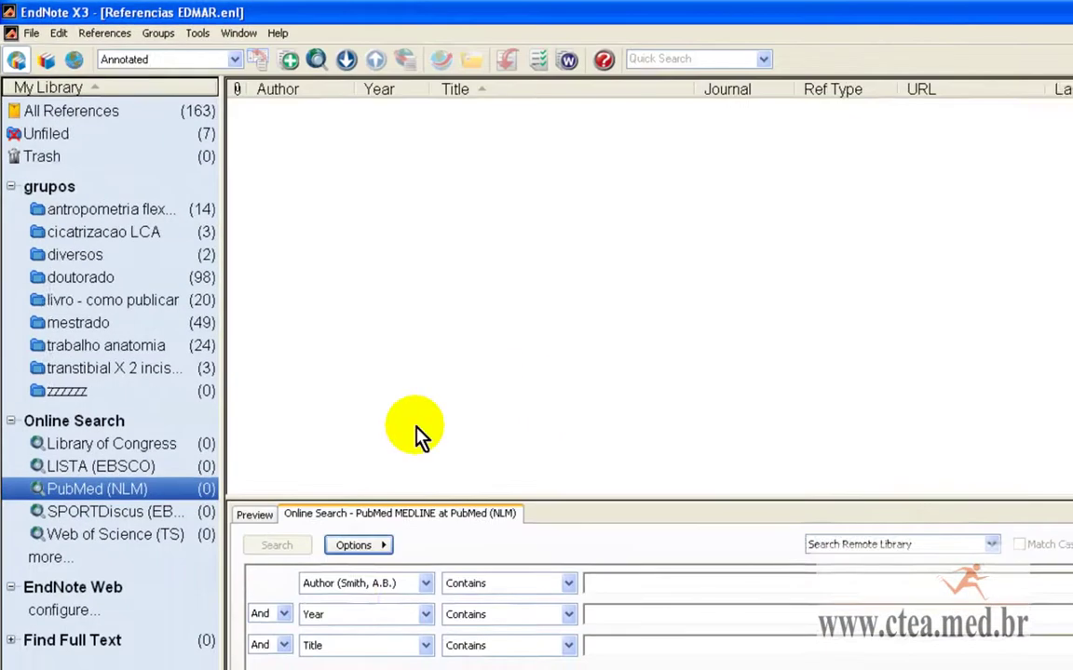
pyautogui.click(361, 583)
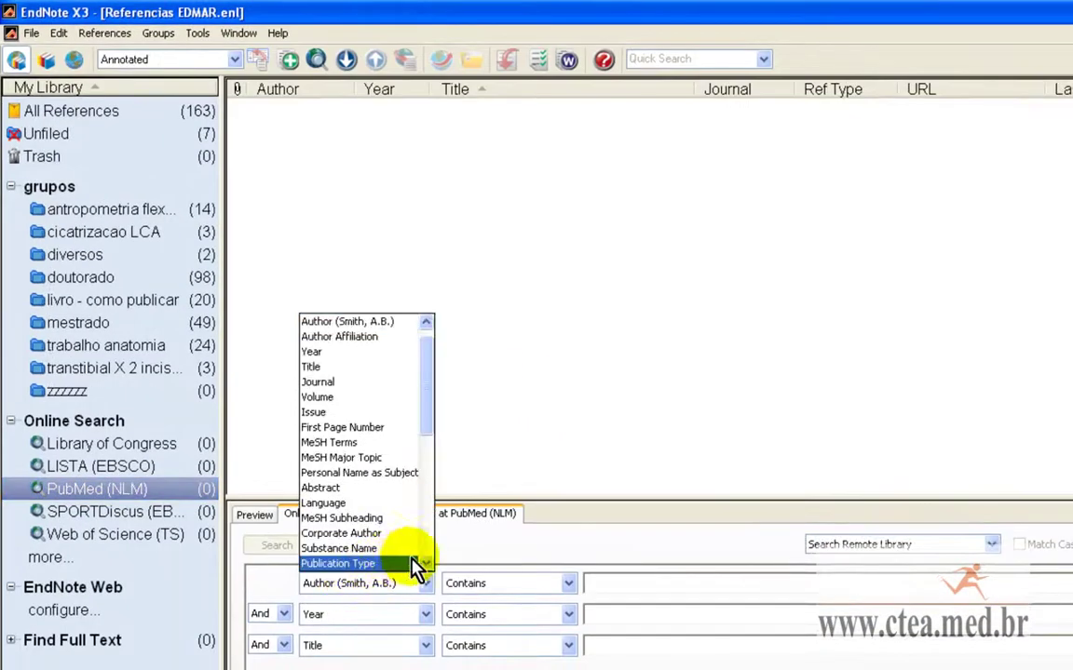
pyautogui.scroll(-5, 430, 437)
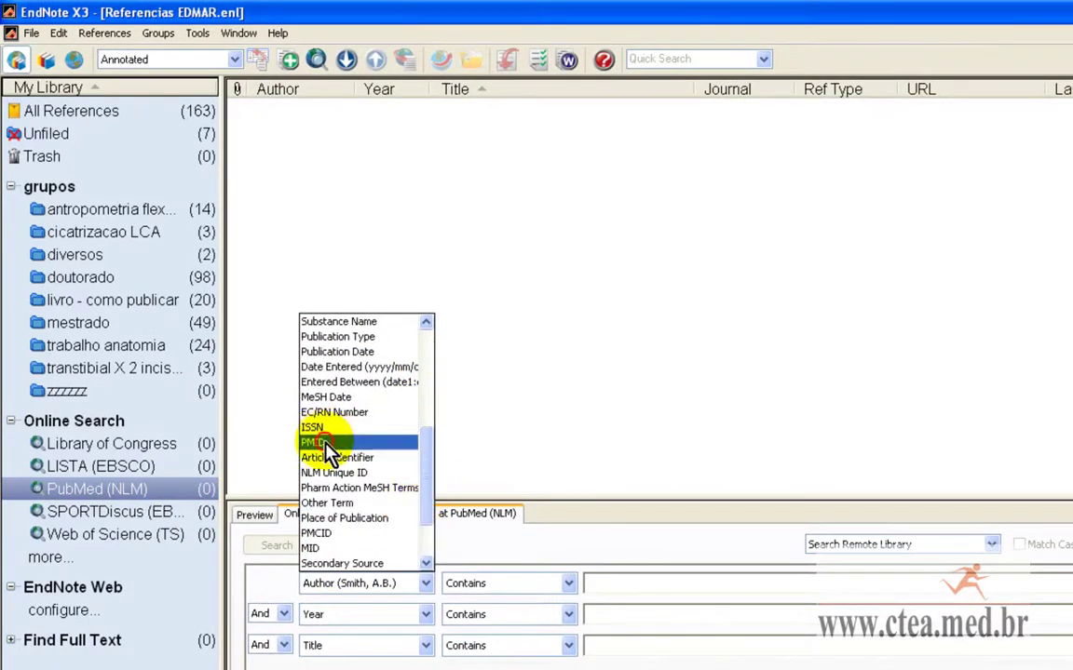
pyautogui.click(317, 442)
pyautogui.click(603, 583)
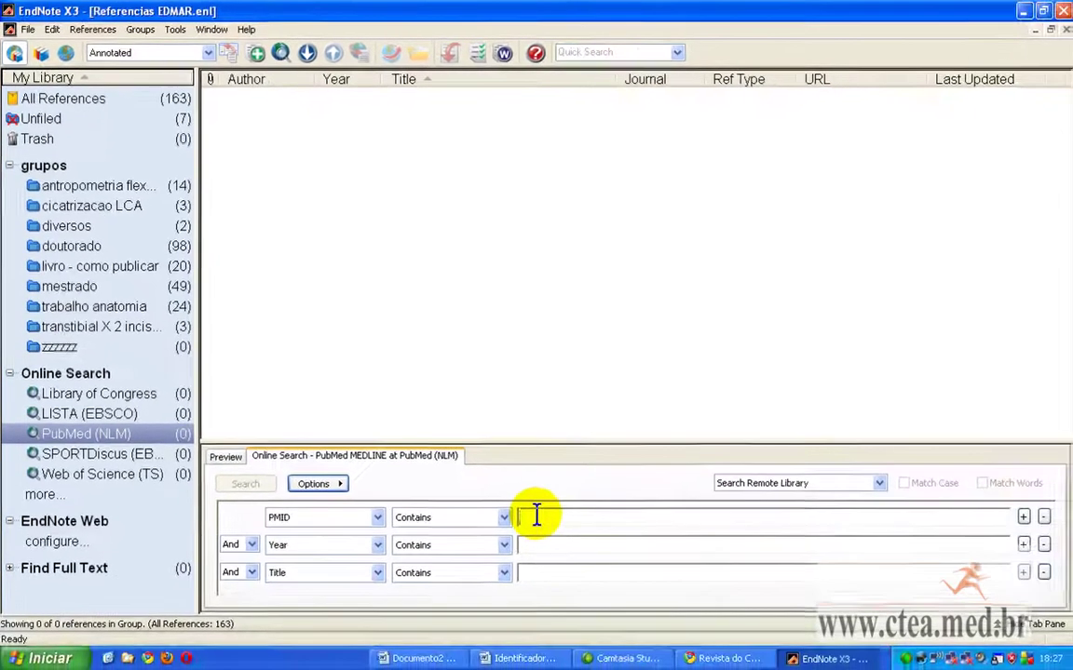
# - Switch to Chrome and copy the PMID 20126884 from the web address of the PubMed article on platelet-rich plasma
pyautogui.click(707, 663)
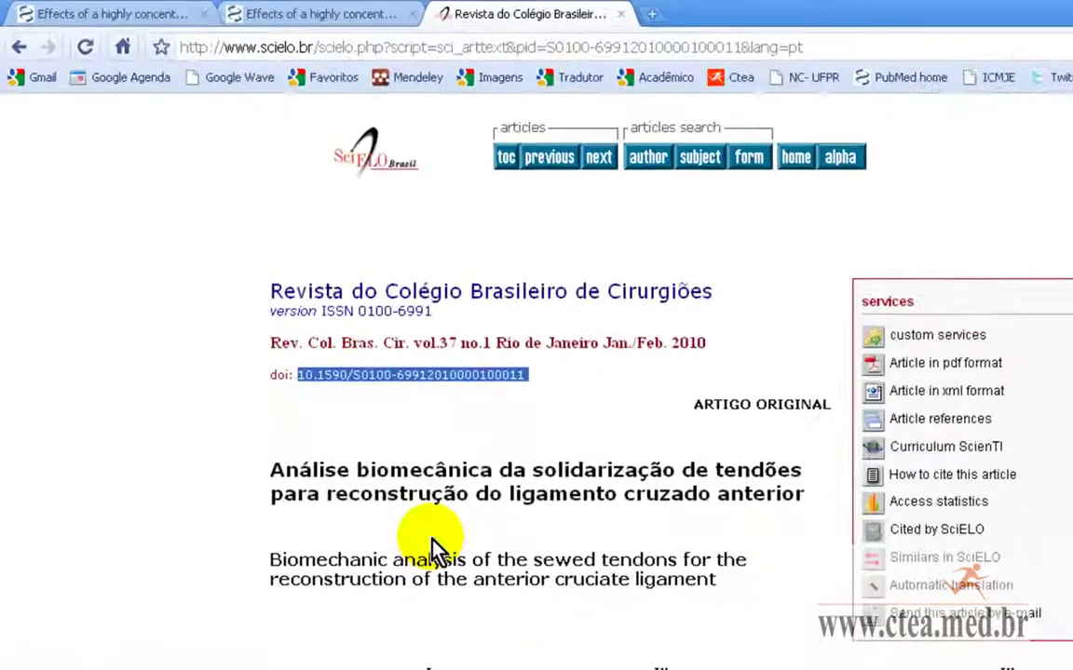
pyautogui.click(177, 18)
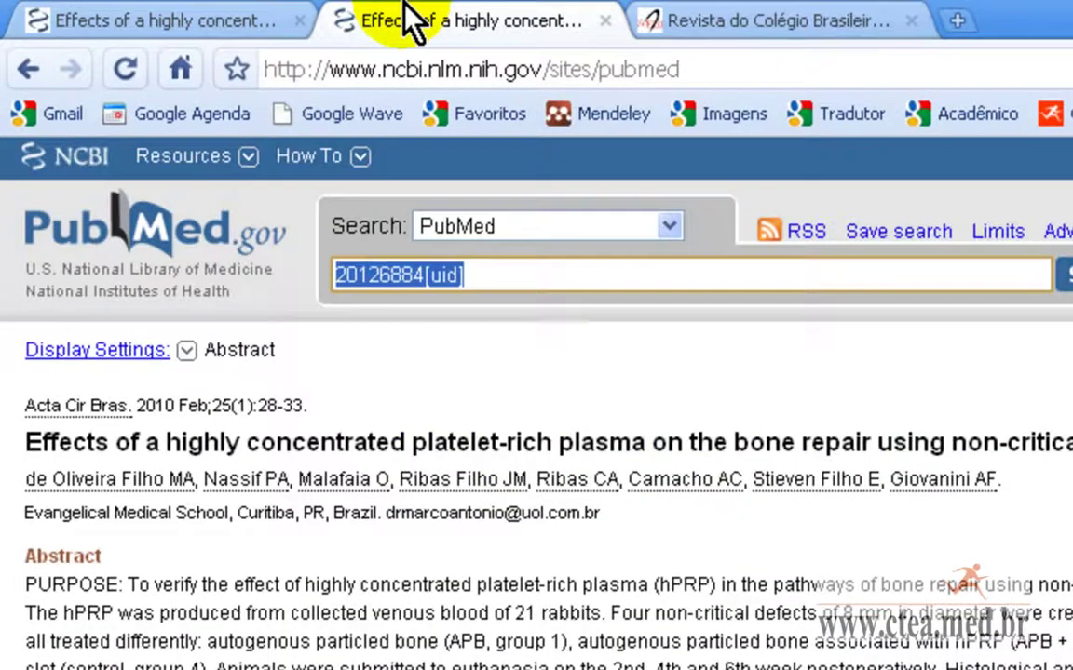
pyautogui.click(200, 19)
pyautogui.rightClick(690, 75)
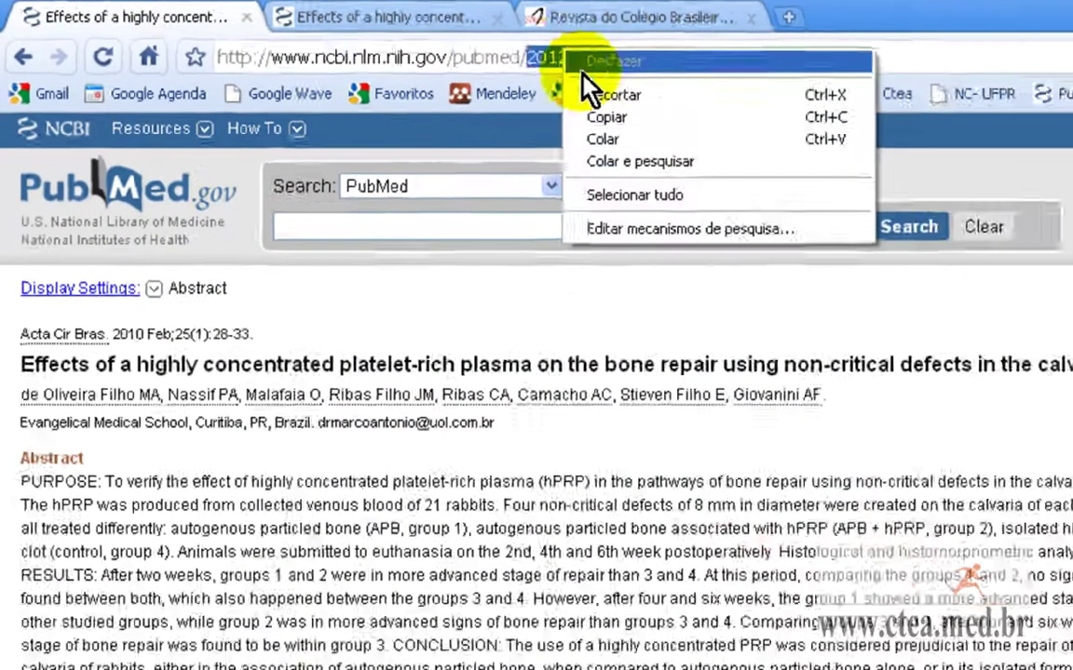
pyautogui.click(731, 144)
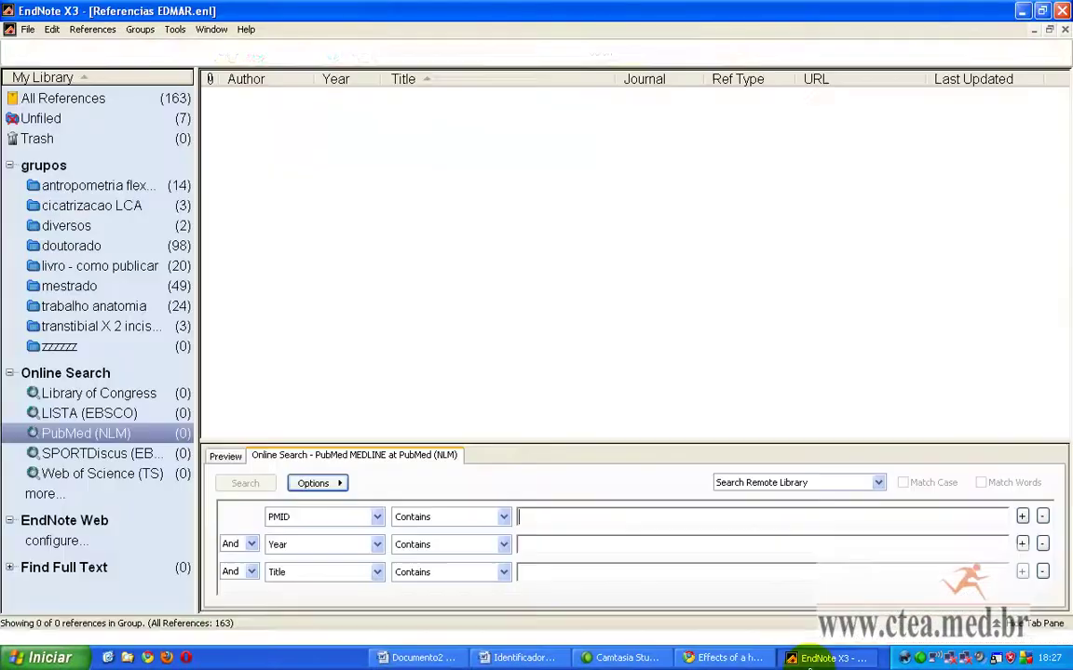
# - Return to EndNote, paste 20126884 as the PMID, run the PubMed search and retrieve the matching record
pyautogui.click(832, 658)
pyautogui.rightClick(547, 521)
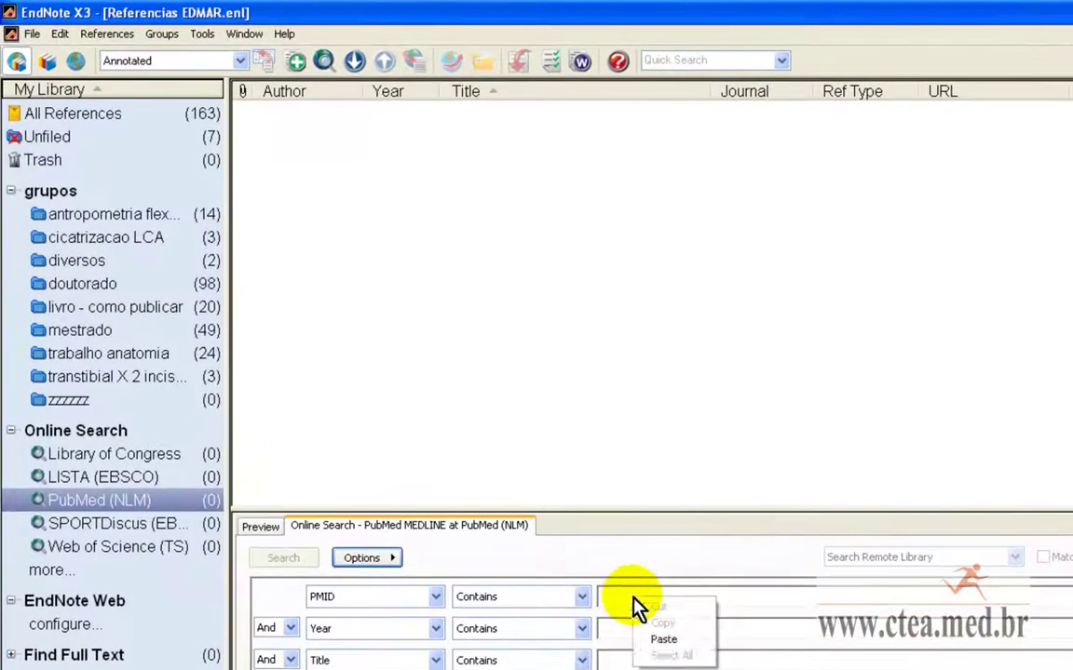
pyautogui.click(584, 559)
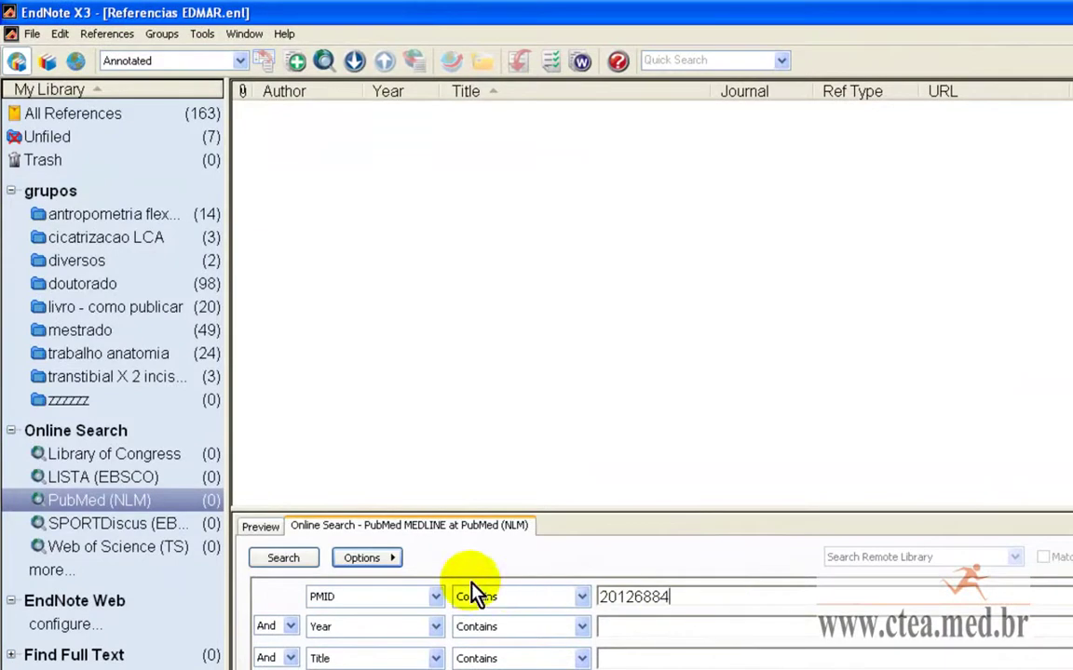
pyautogui.click(281, 558)
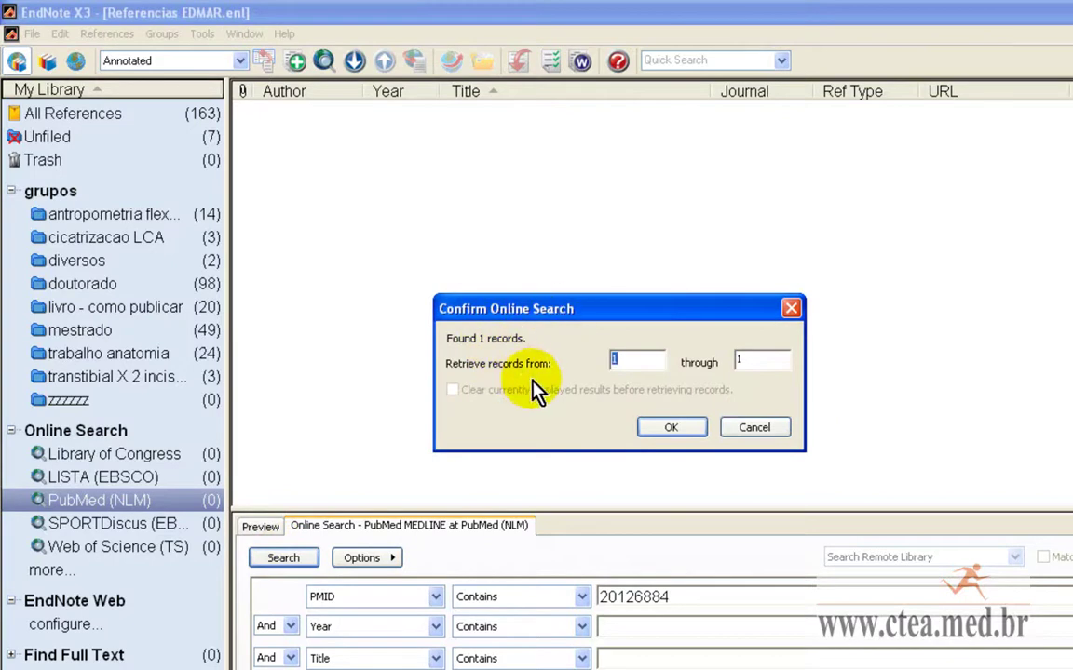
pyautogui.click(663, 428)
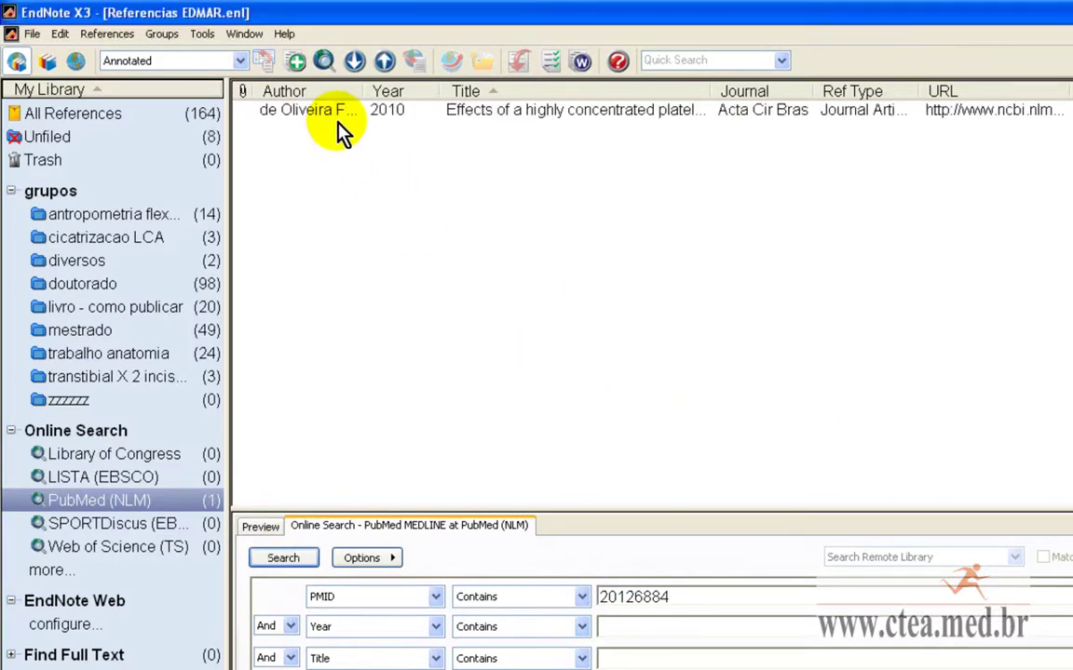
# - Open the retrieved Acta Cir Bras reference and examine its fields, including the DOI, accession number, abstract and notes
pyautogui.click(296, 115)
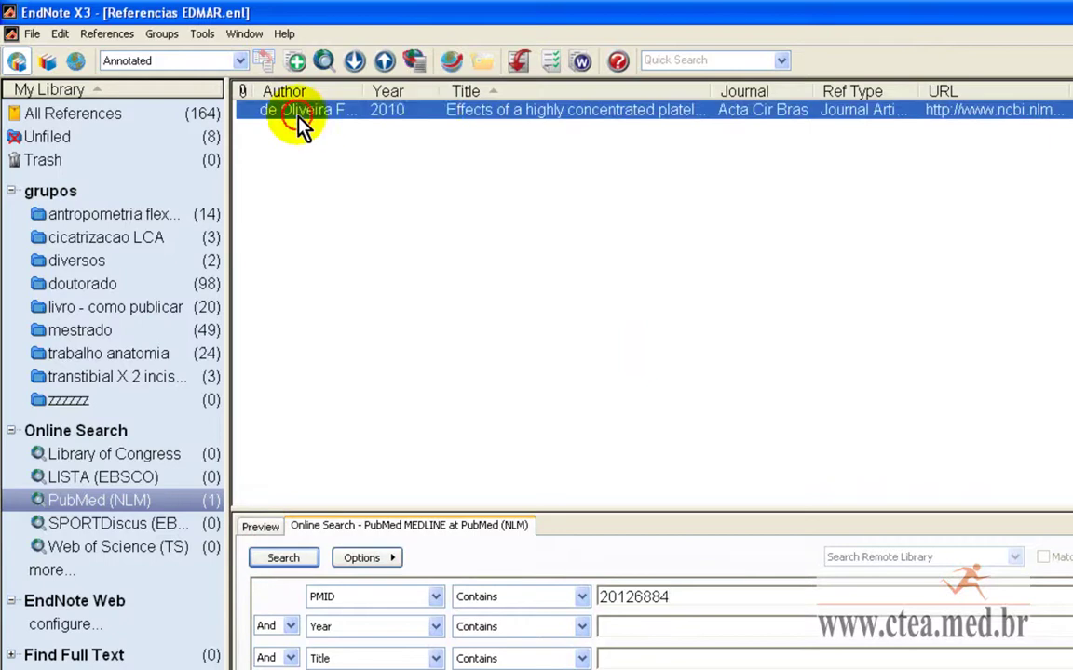
pyautogui.doubleClick(396, 117)
pyautogui.scroll(-4, 65, 183)
pyautogui.scroll(-3, 65, 182)
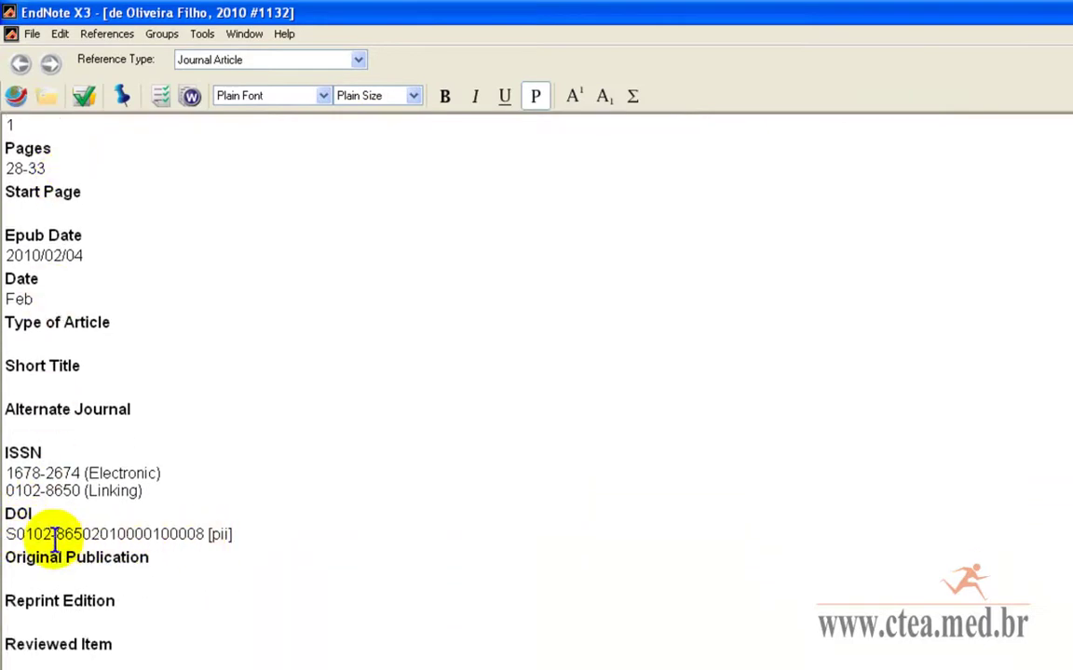
pyautogui.scroll(-3, 9, 316)
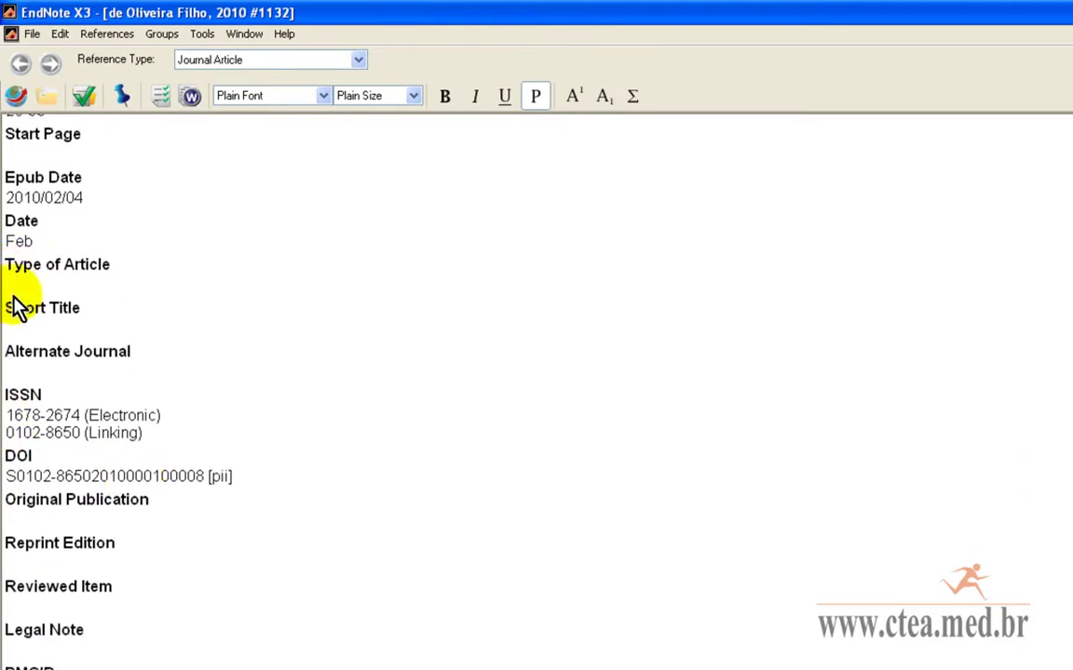
pyautogui.scroll(-8, 14, 303)
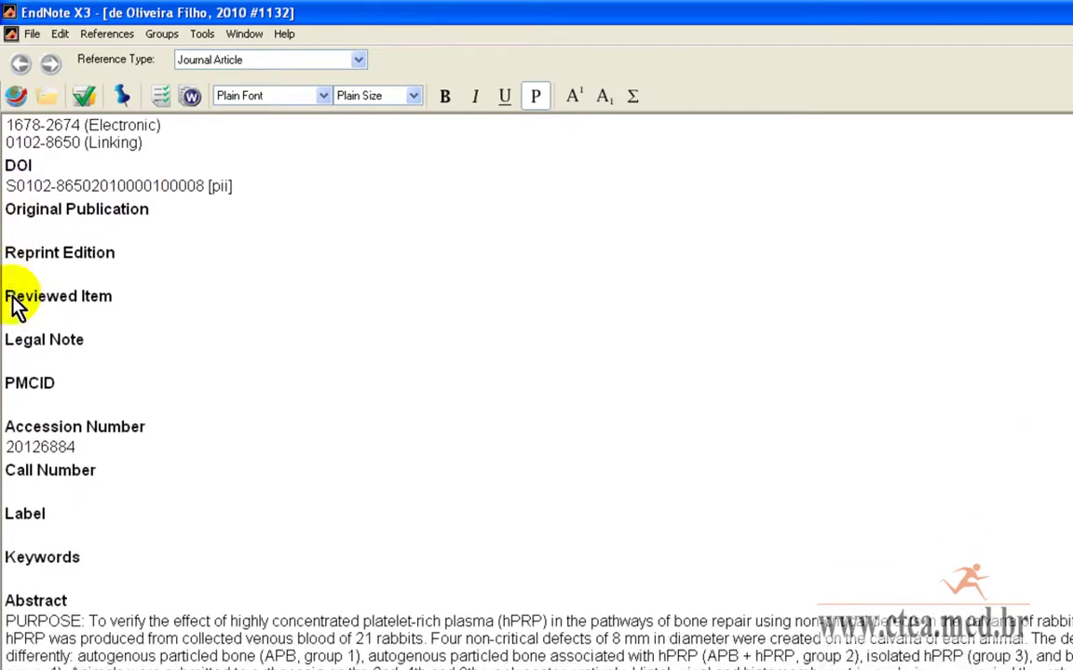
pyautogui.scroll(-7, 12, 296)
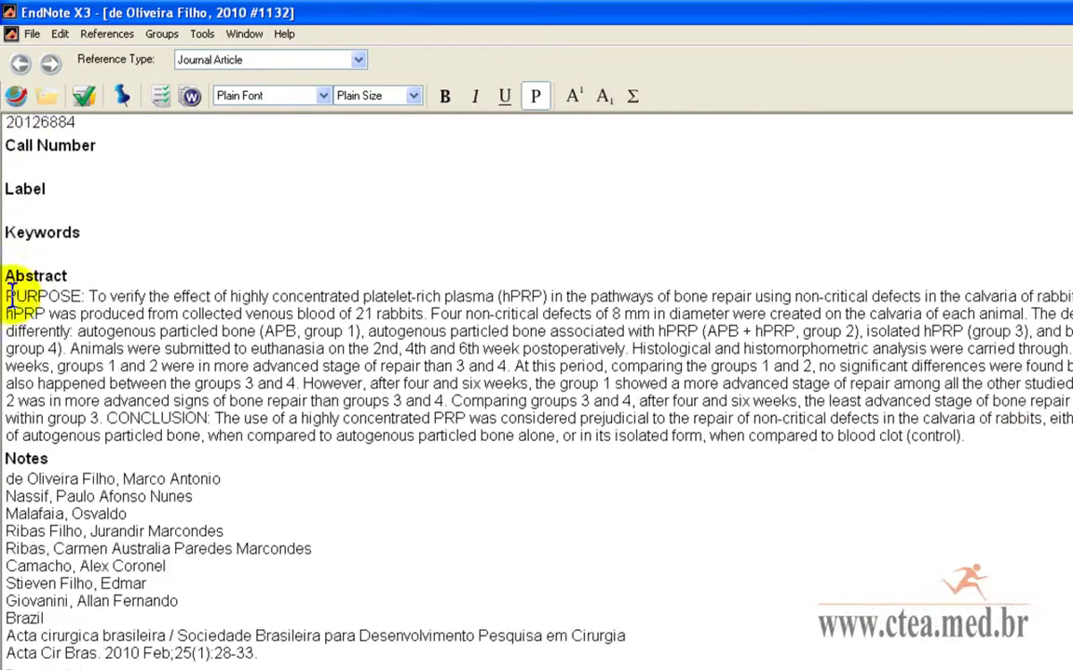
pyautogui.scroll(9, 12, 303)
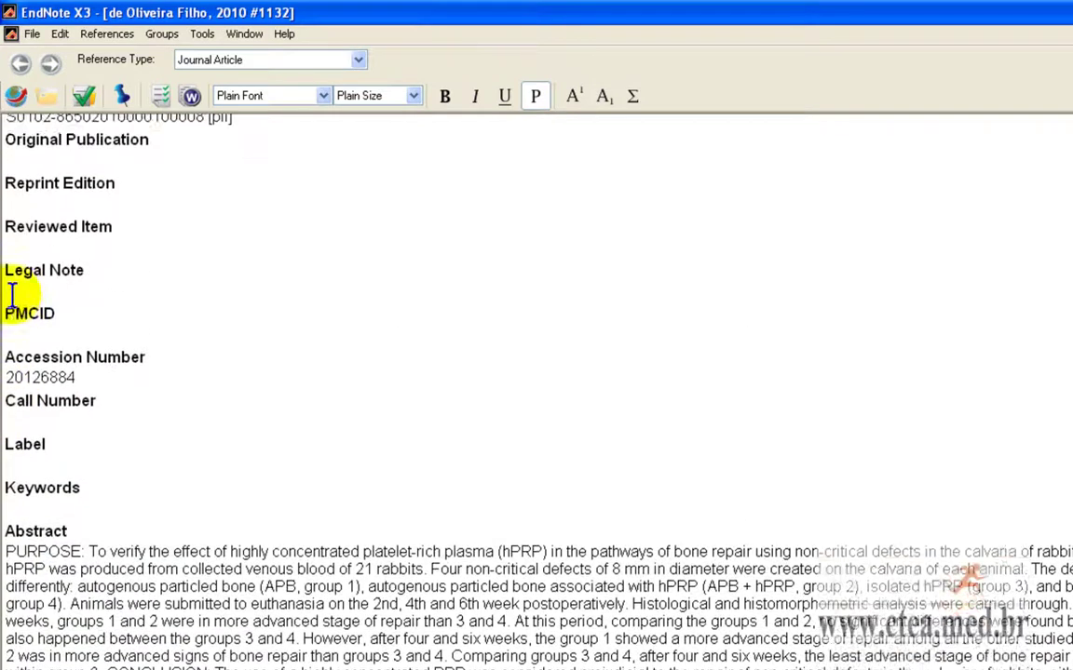
pyautogui.scroll(11, 12, 296)
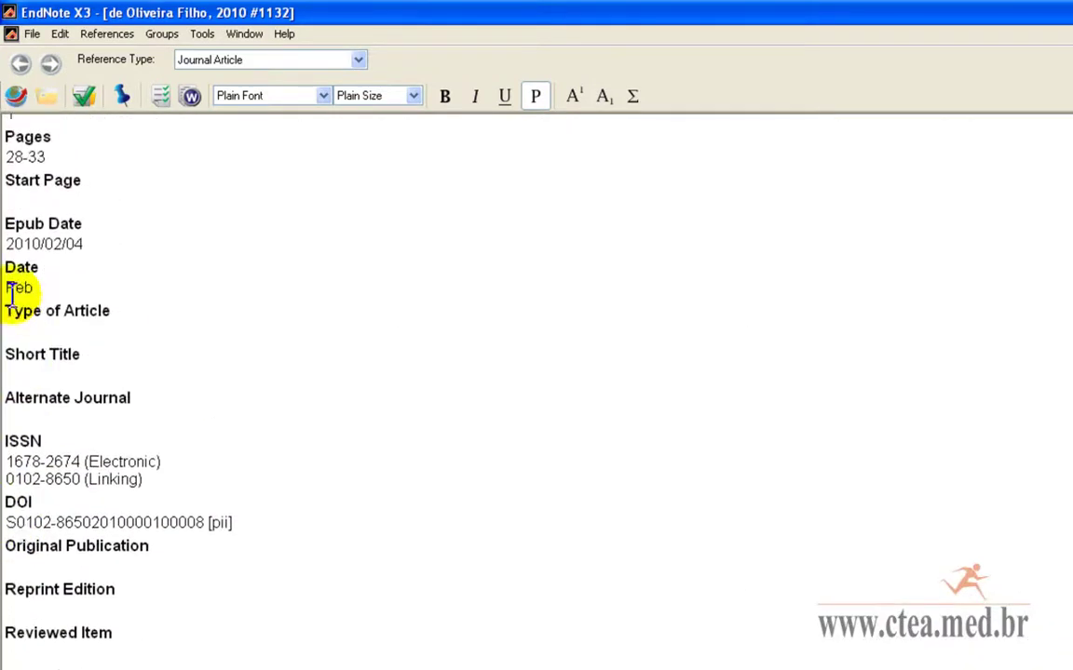